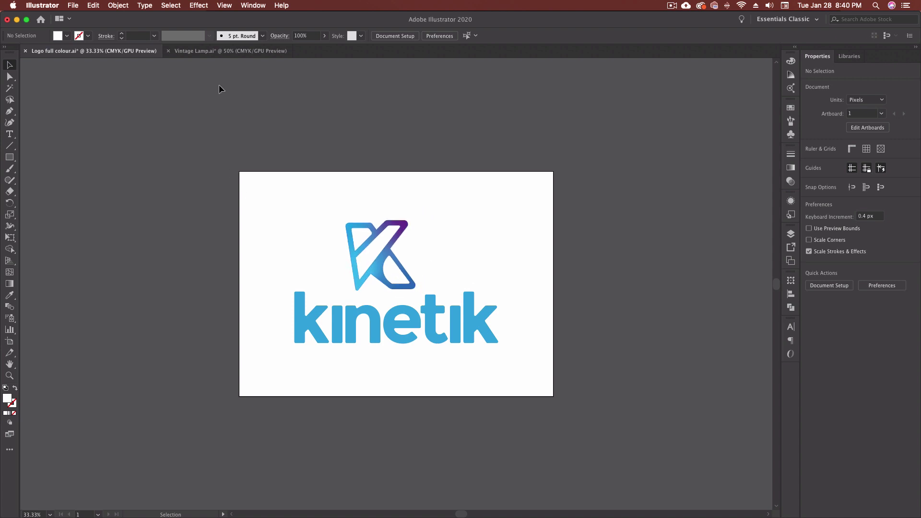
Glance at Vintage Lamp.ai, return to the kinetik logo, select it all and open Recolor Artwork
click(216, 51)
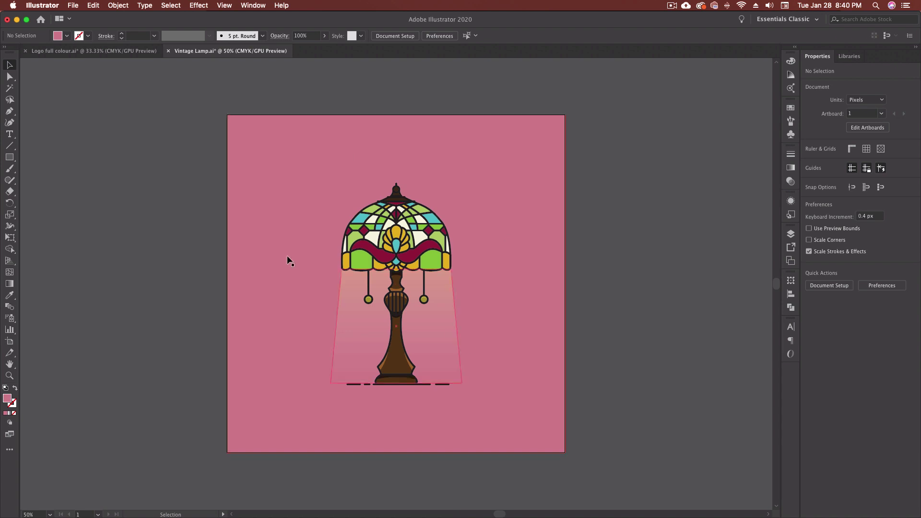
click(78, 51)
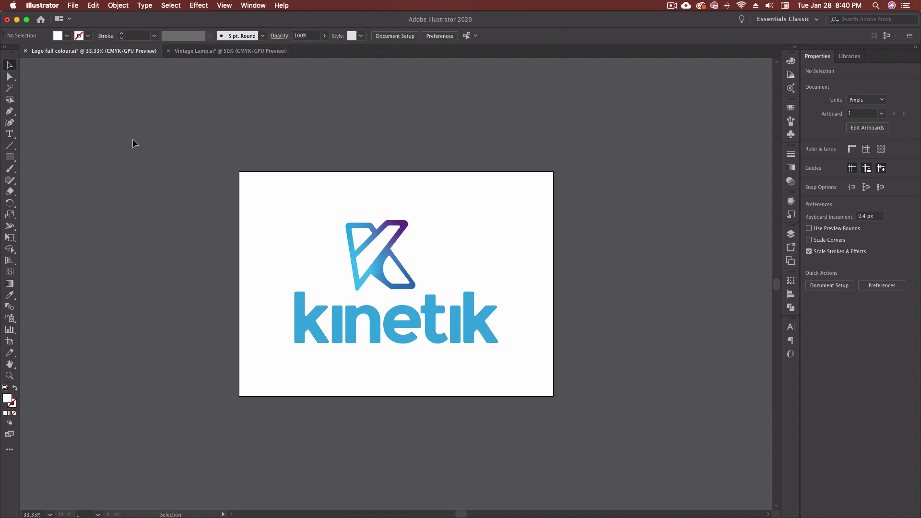
drag(269, 194, 505, 357)
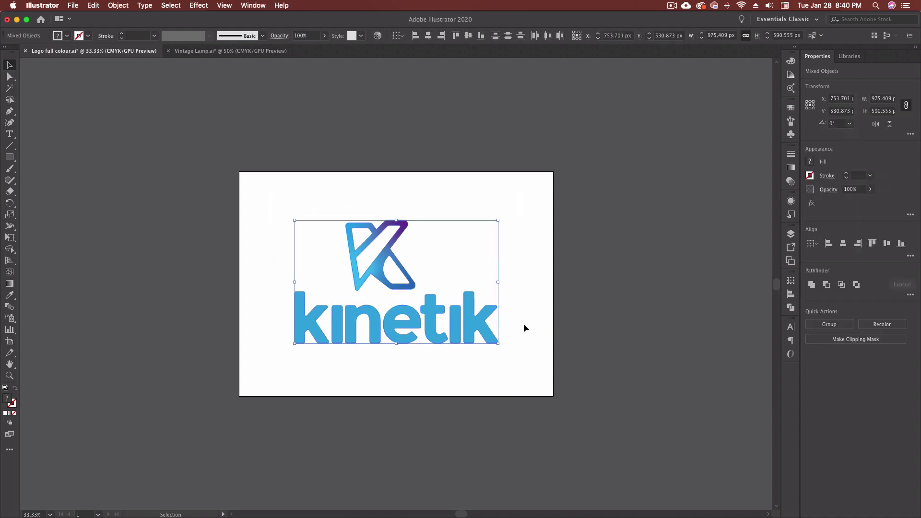
click(379, 38)
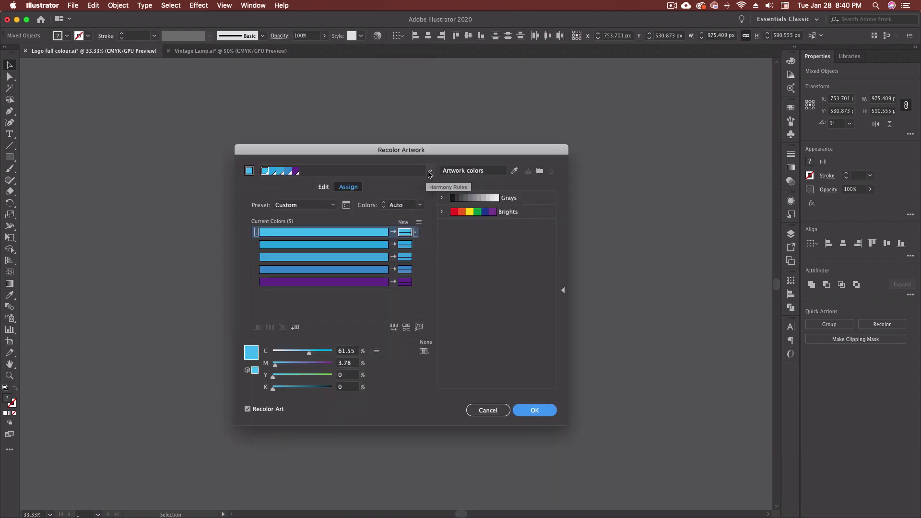
Move the Recolor dialog aside and preview the logo with Triad 2, then Compound 2, then Triad 2 again
drag(432, 153, 705, 143)
click(711, 161)
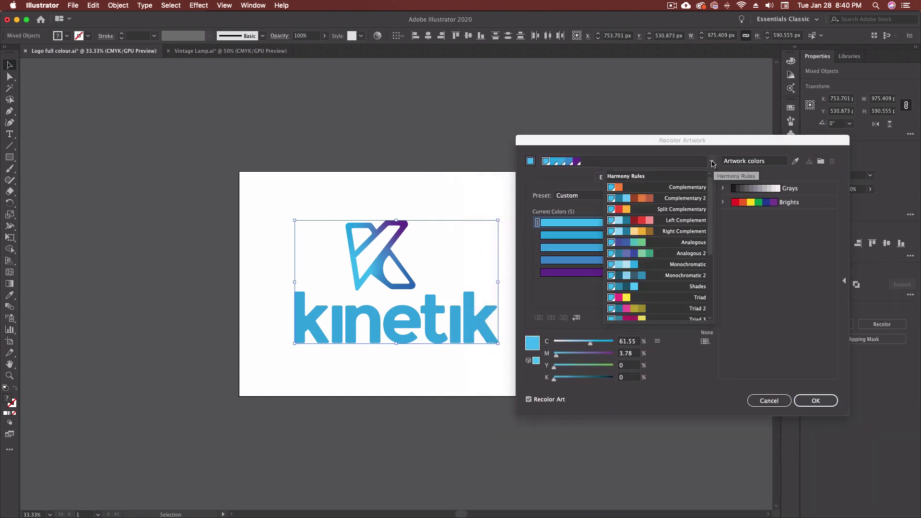
scroll(654, 287, down, 3)
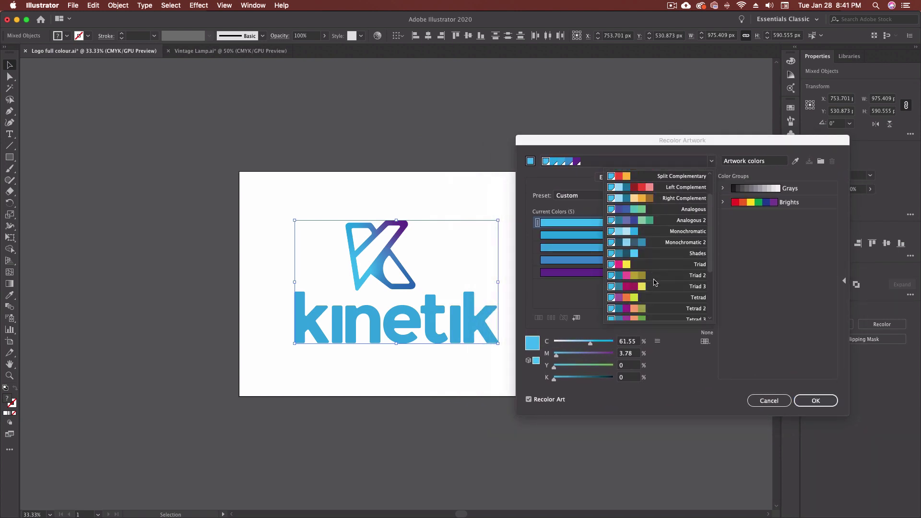
scroll(656, 283, down, 7)
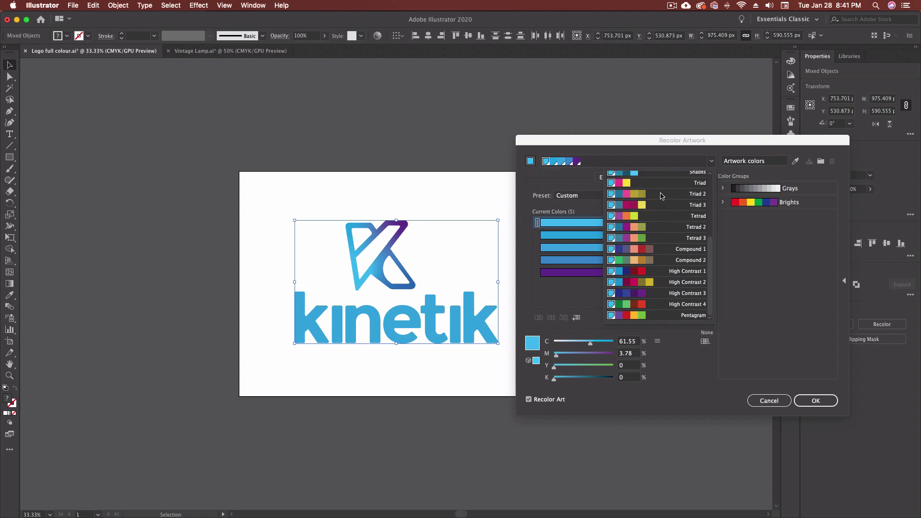
click(661, 196)
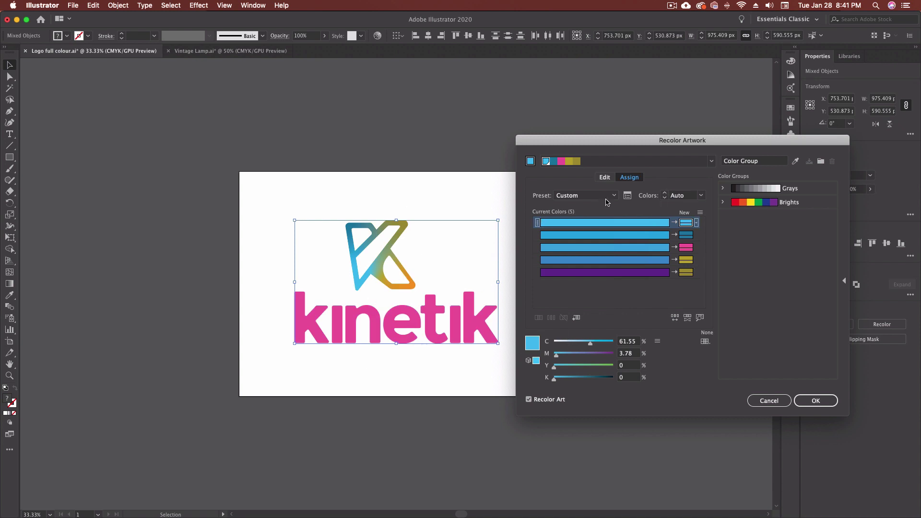
click(711, 161)
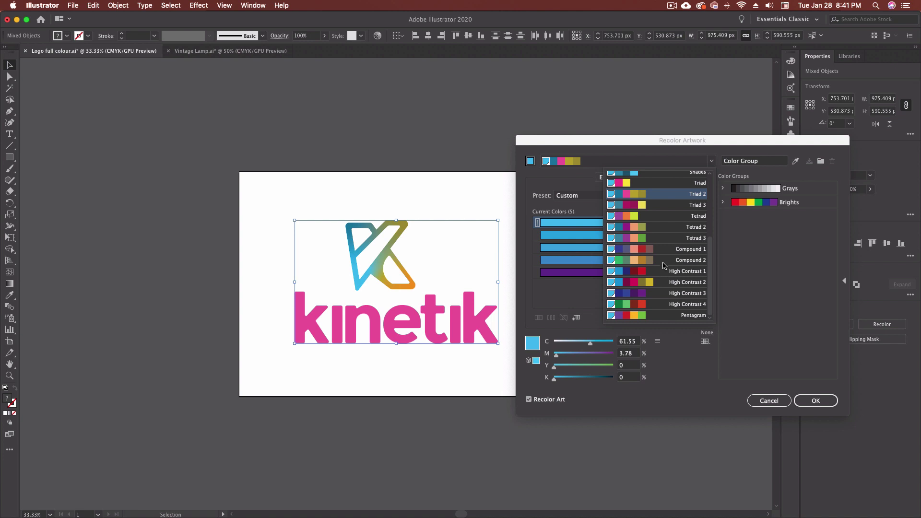
click(664, 261)
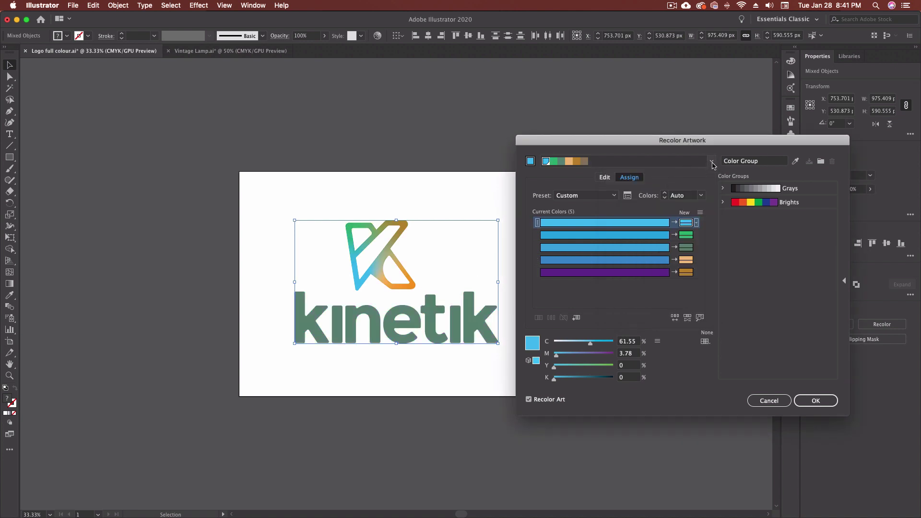
click(712, 163)
click(655, 196)
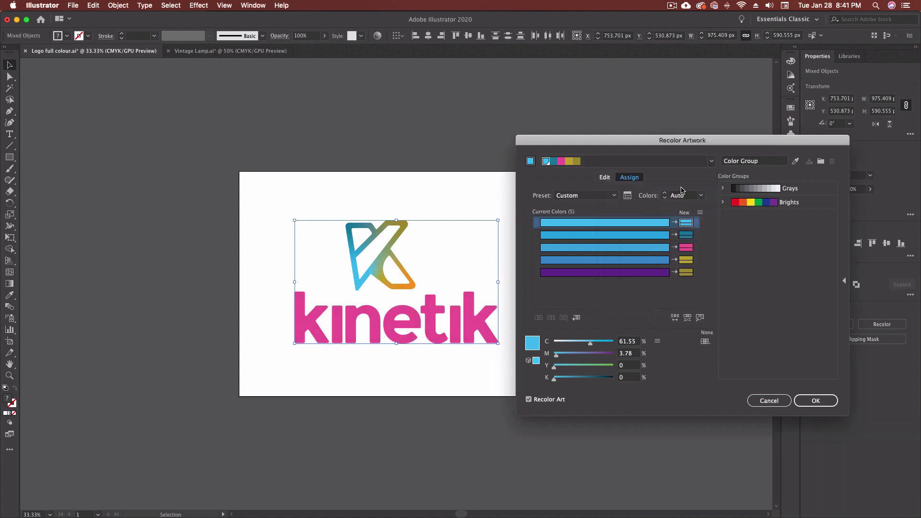
Try the Shades and Monochromatic harmonies, then settle on Complementary 2
click(712, 163)
scroll(665, 274, up, 2)
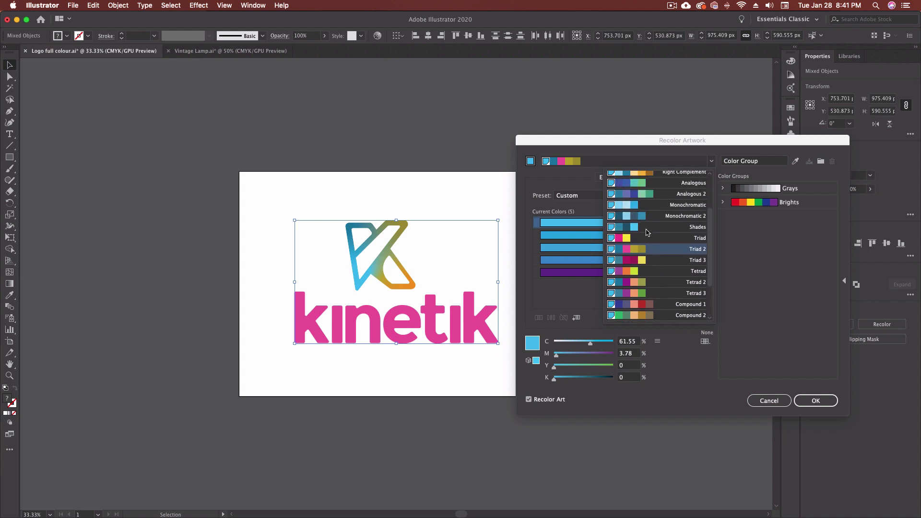
click(648, 231)
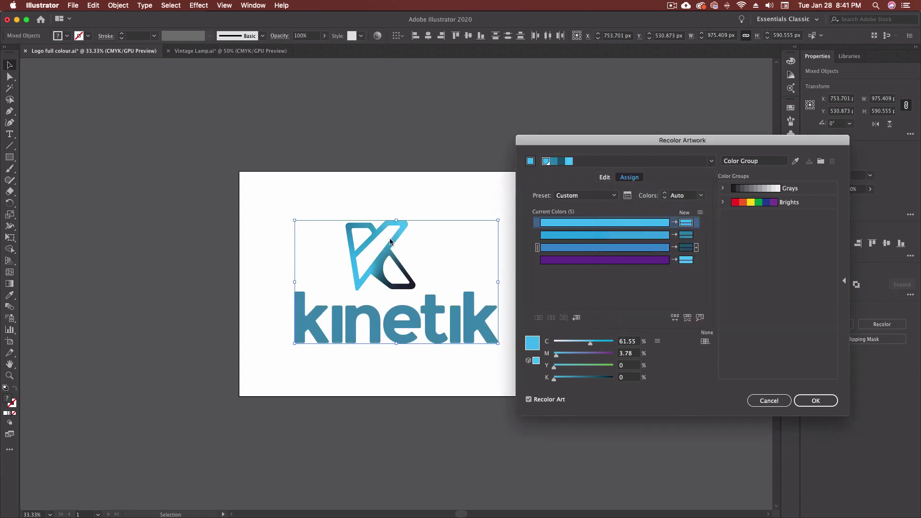
click(710, 162)
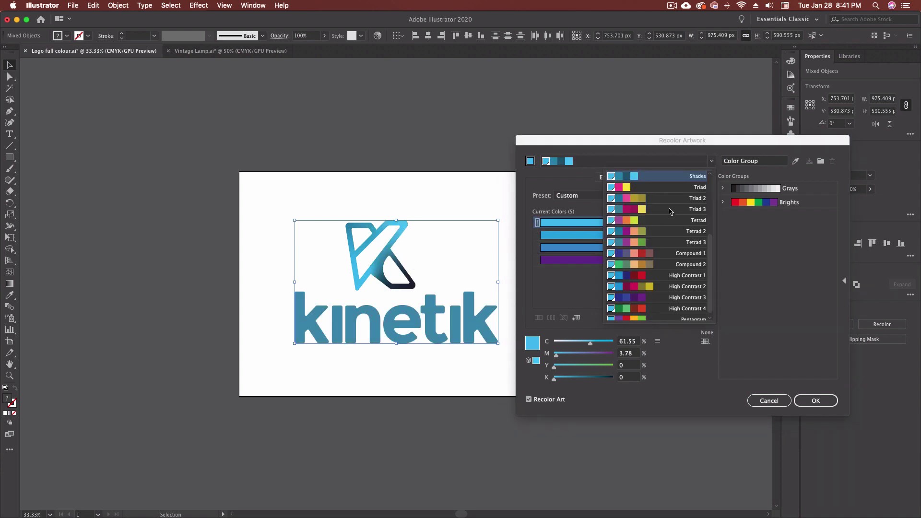
click(650, 243)
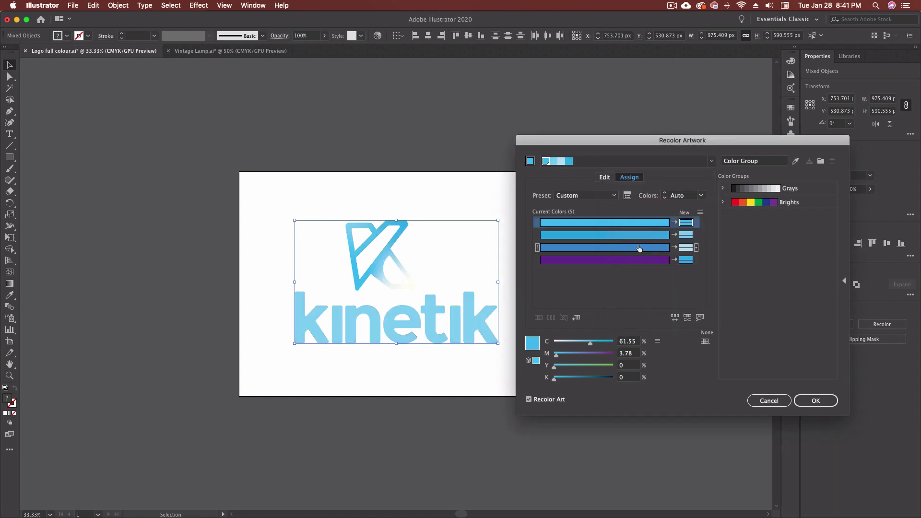
click(711, 161)
click(662, 198)
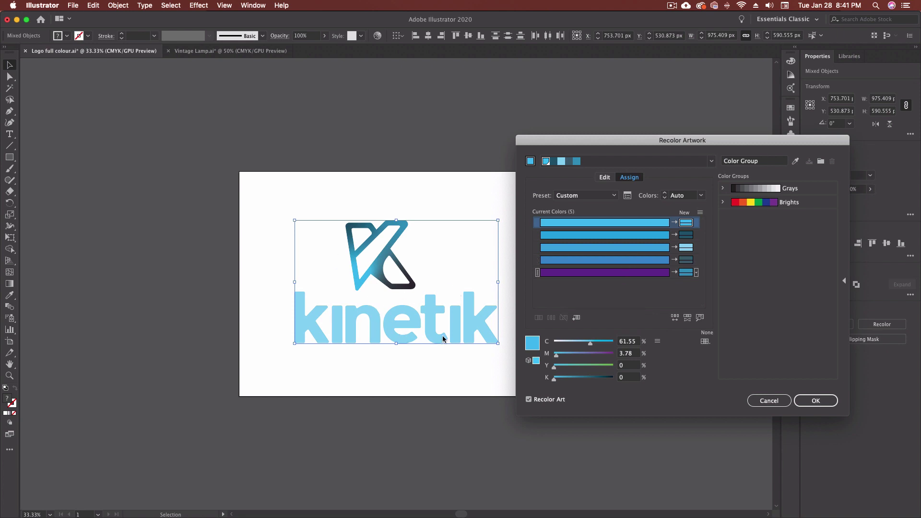
click(711, 162)
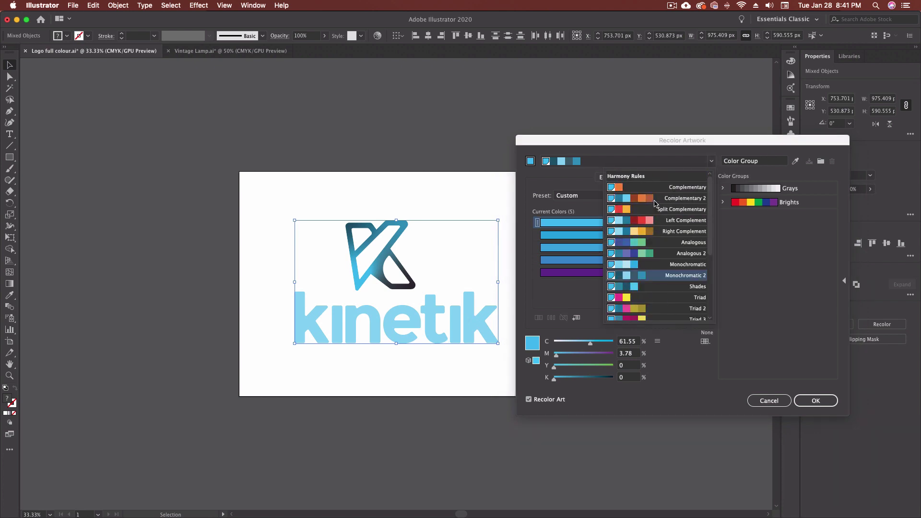
click(655, 201)
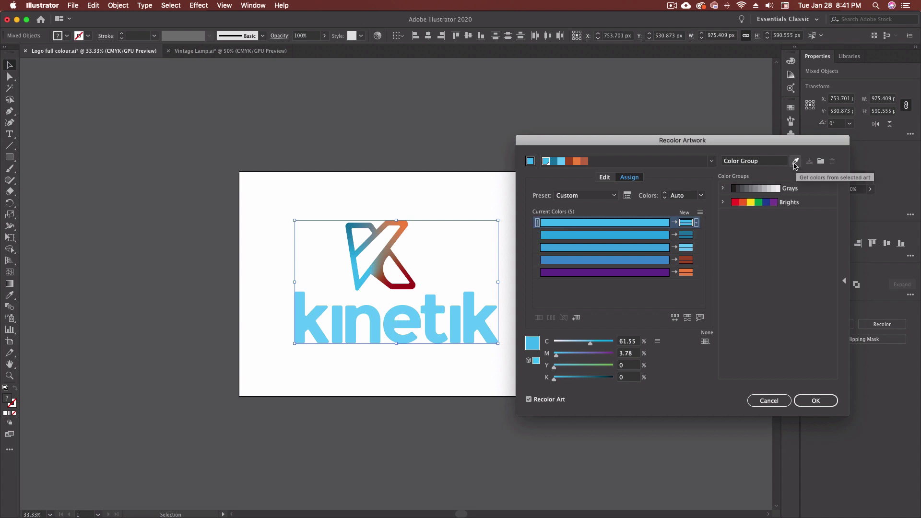
Restore the original colours, then randomly change the logo's colour order five times
click(796, 164)
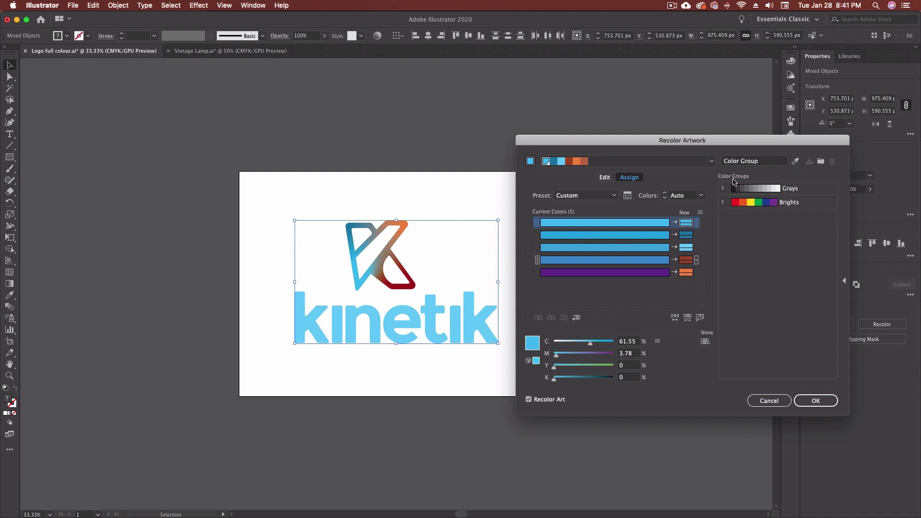
click(795, 161)
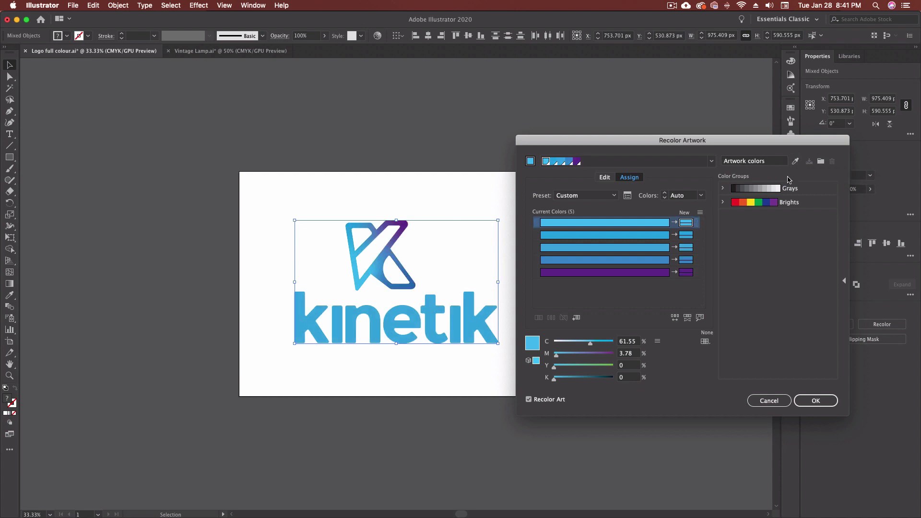
click(675, 318)
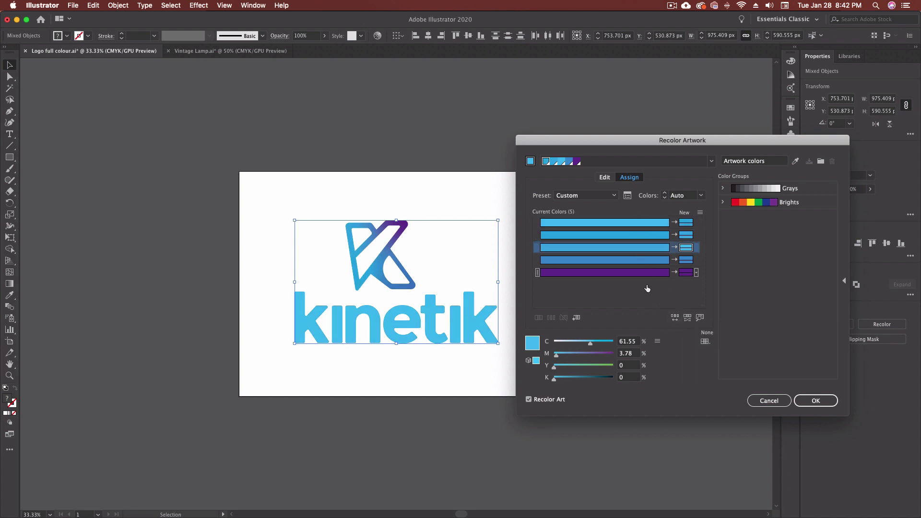
click(672, 316)
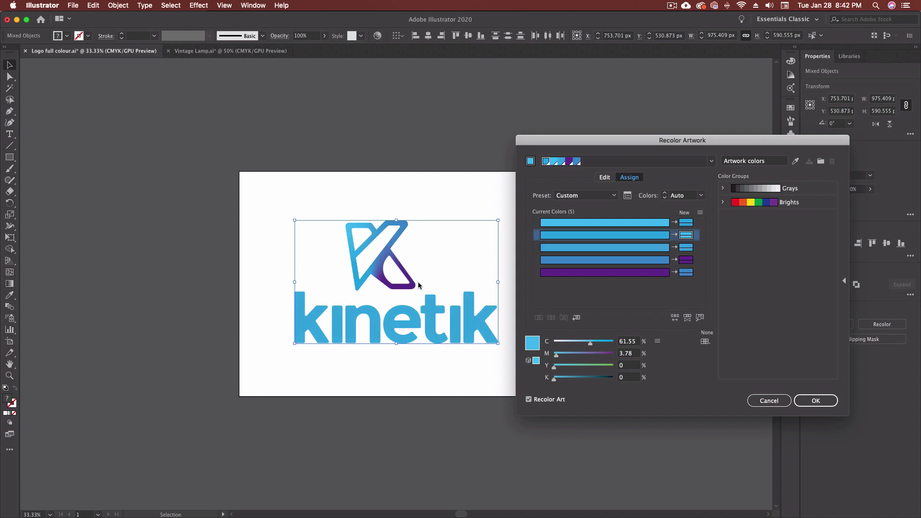
click(672, 318)
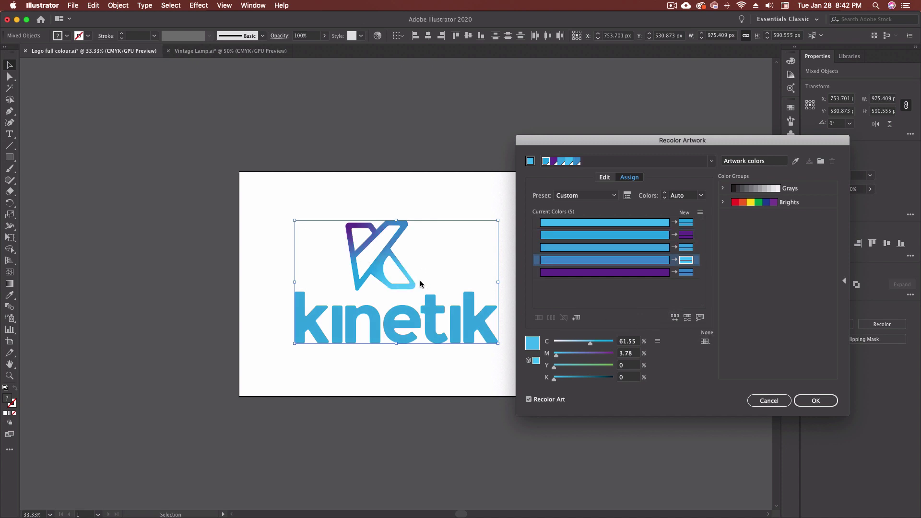
click(675, 318)
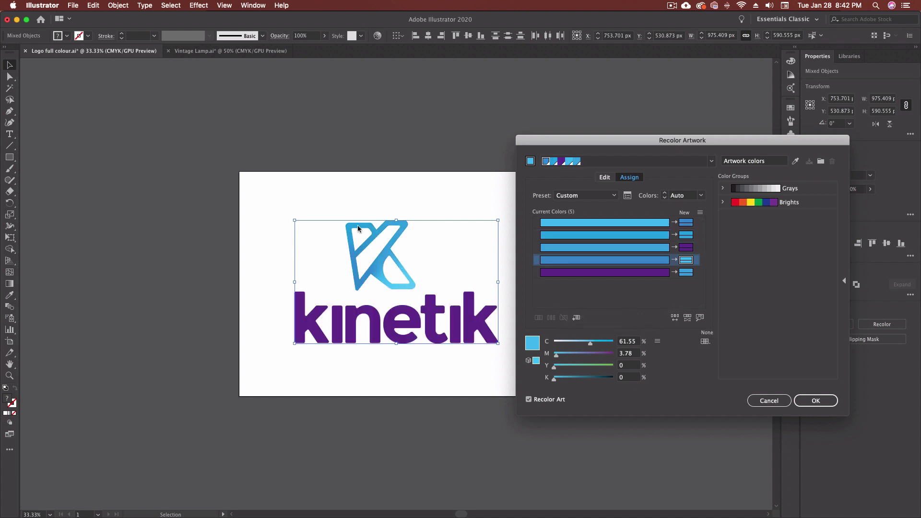
click(675, 318)
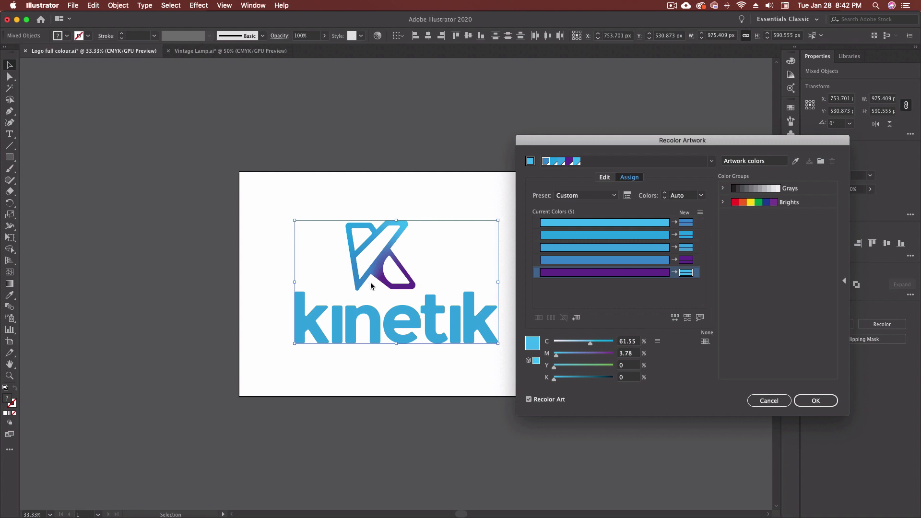
Randomly vary saturation and brightness five times, then reset to the original artwork colours
click(687, 318)
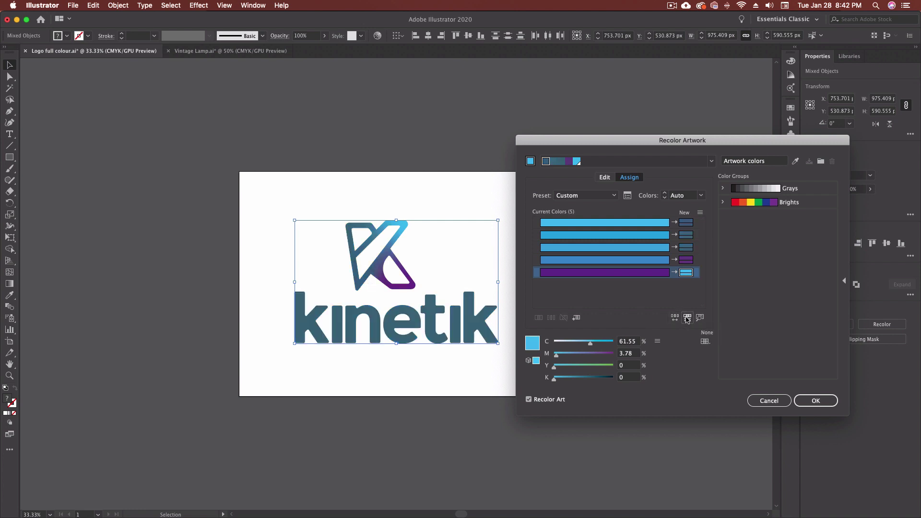
click(687, 319)
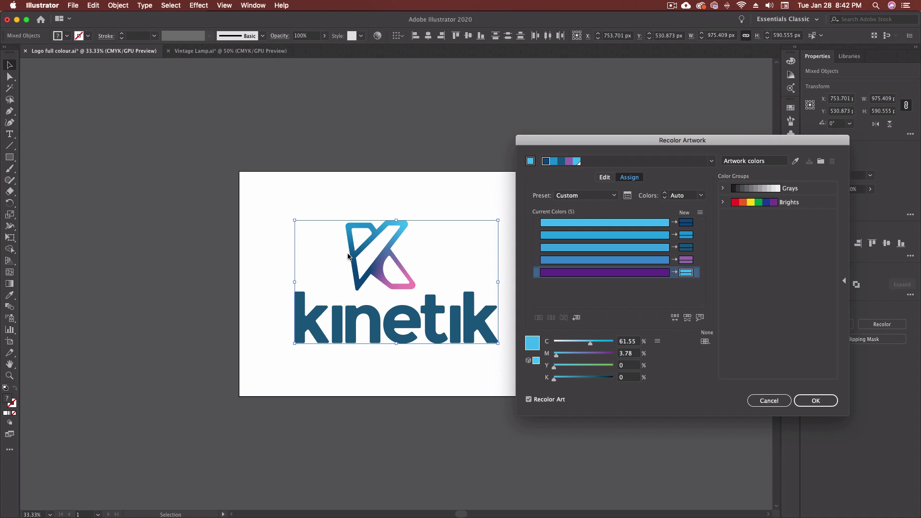
click(686, 319)
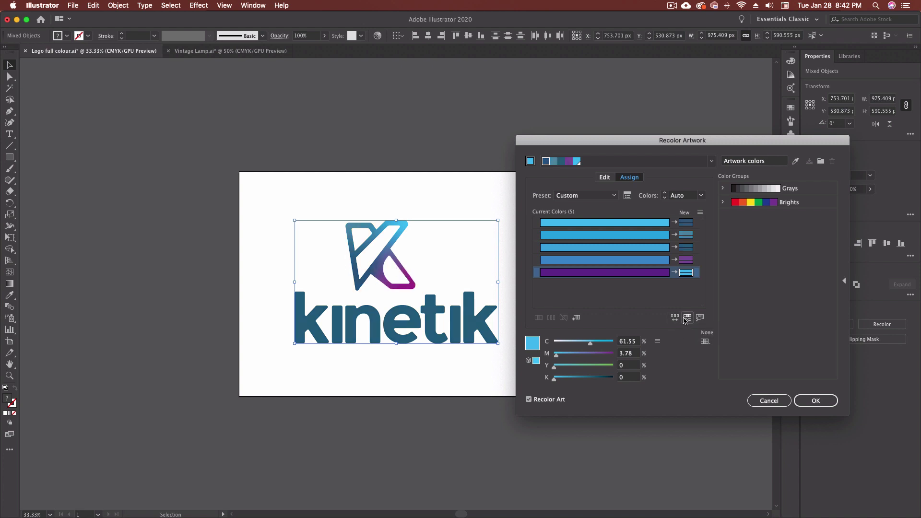
click(686, 318)
click(686, 318)
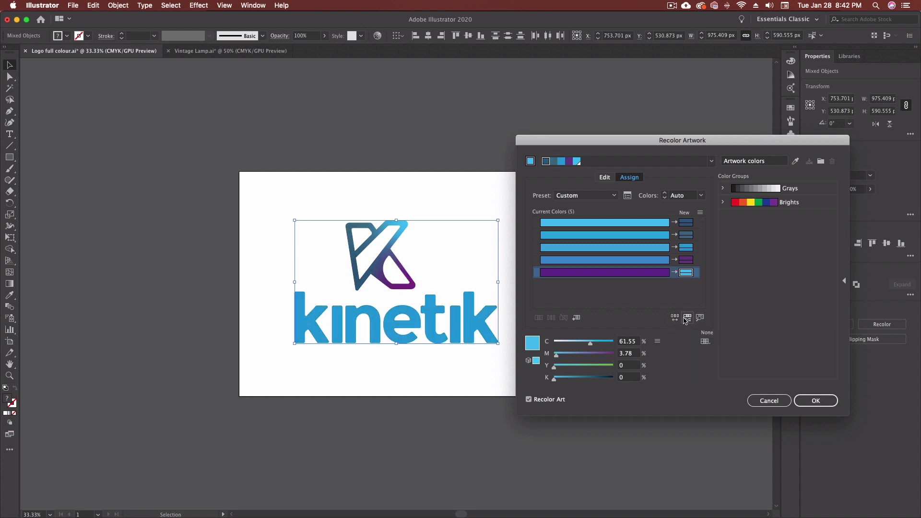
click(795, 161)
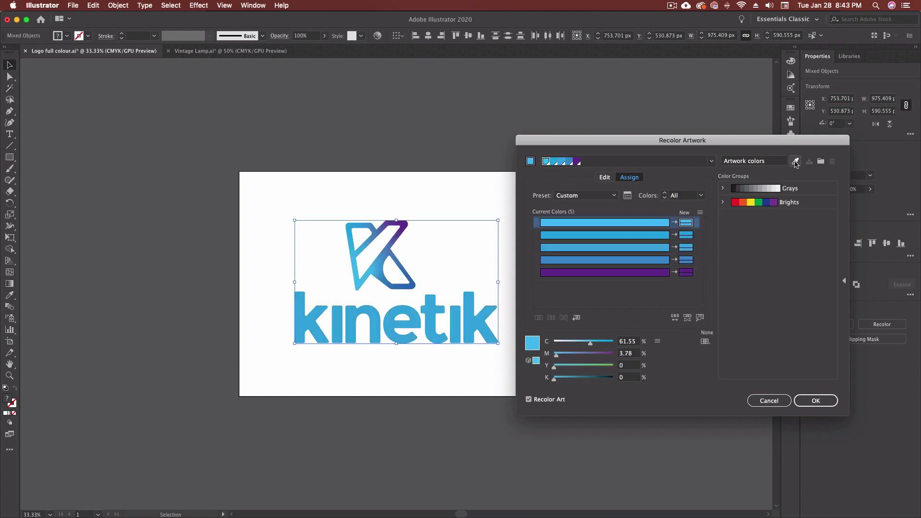
click(605, 177)
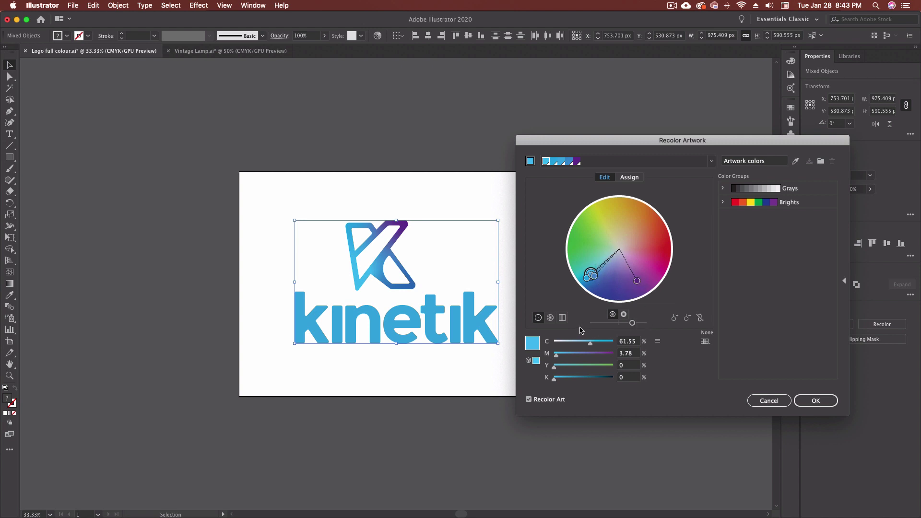
Link the harmony colours and rotate them on the wheel toward orange with a green accent
click(700, 319)
mouse_move(637, 280)
mouse_down()
mouse_move(652, 265)
mouse_move(639, 255)
mouse_up()
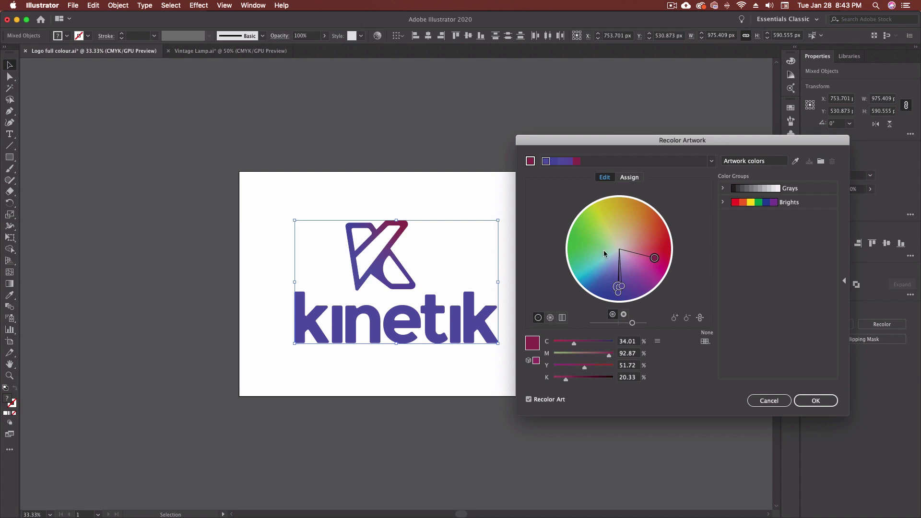
drag(636, 253, 638, 236)
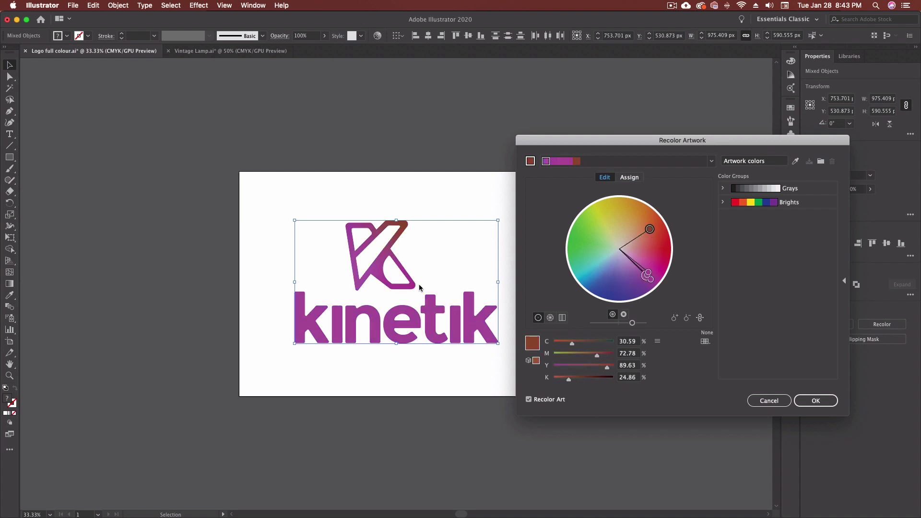
drag(648, 274, 618, 218)
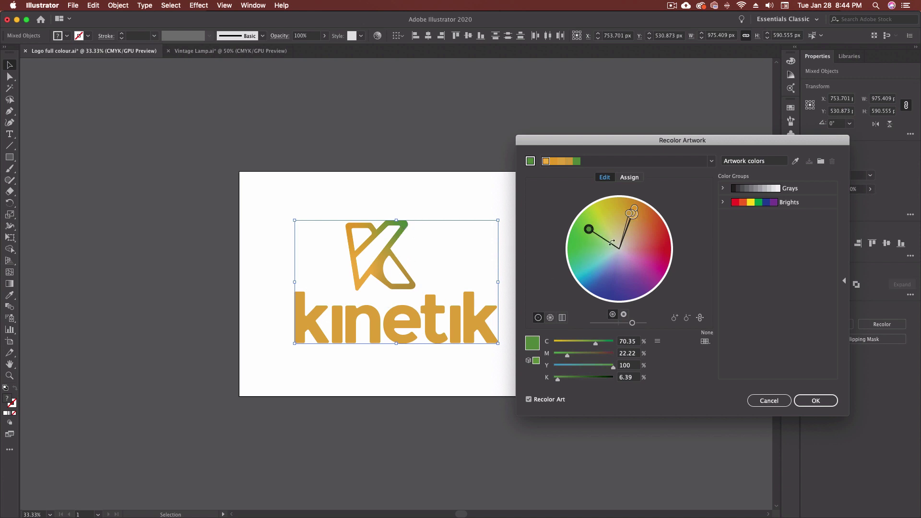
drag(588, 229, 608, 241)
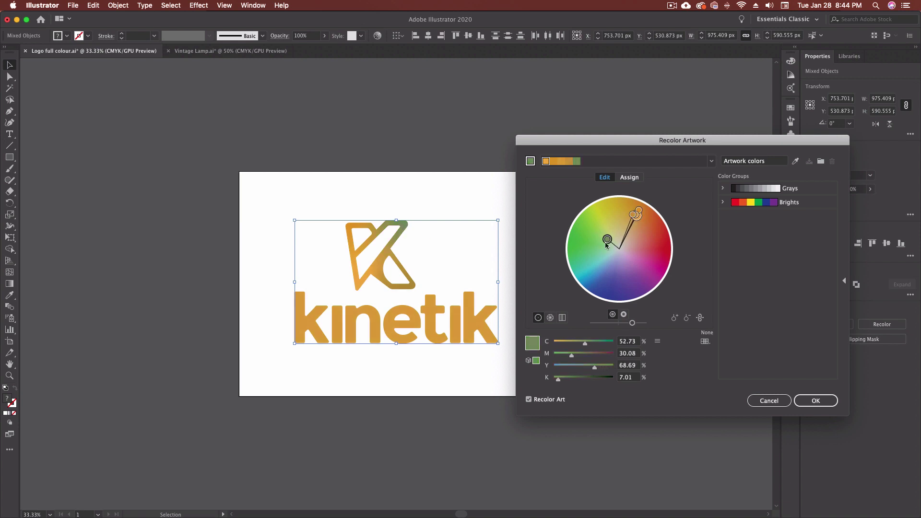
drag(606, 239, 583, 223)
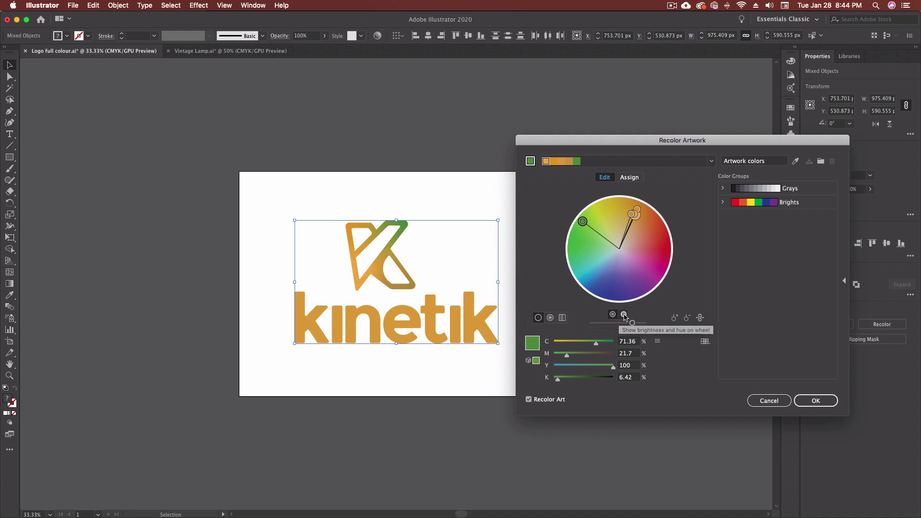
Toggle the wheel between brightness and saturation display, darken the colours, then reset to originals
click(625, 315)
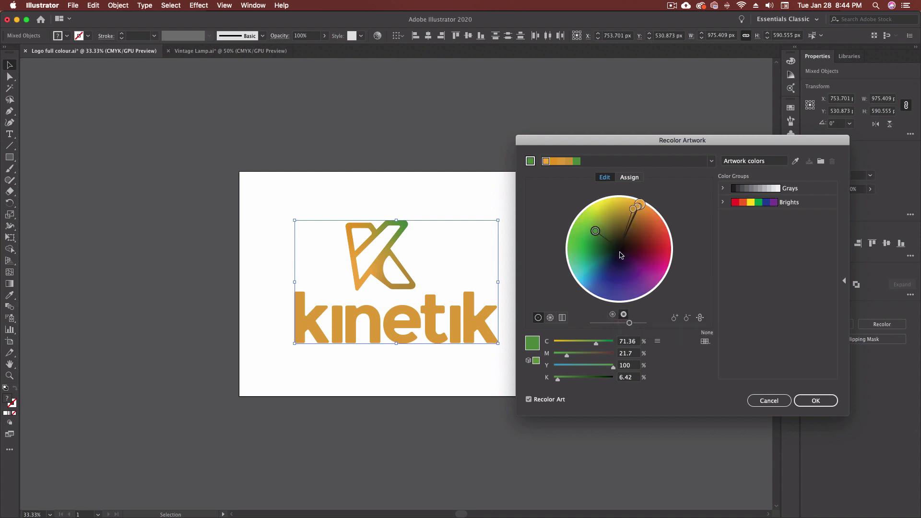
click(614, 316)
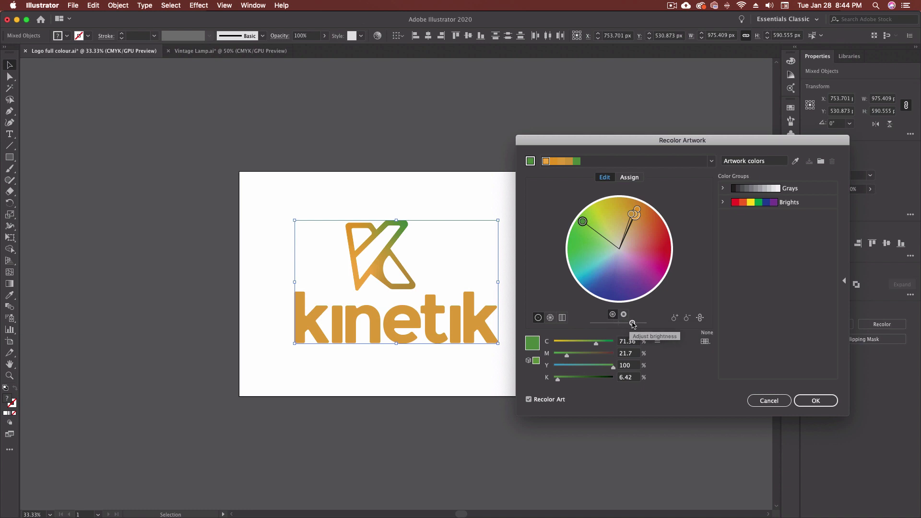
click(624, 315)
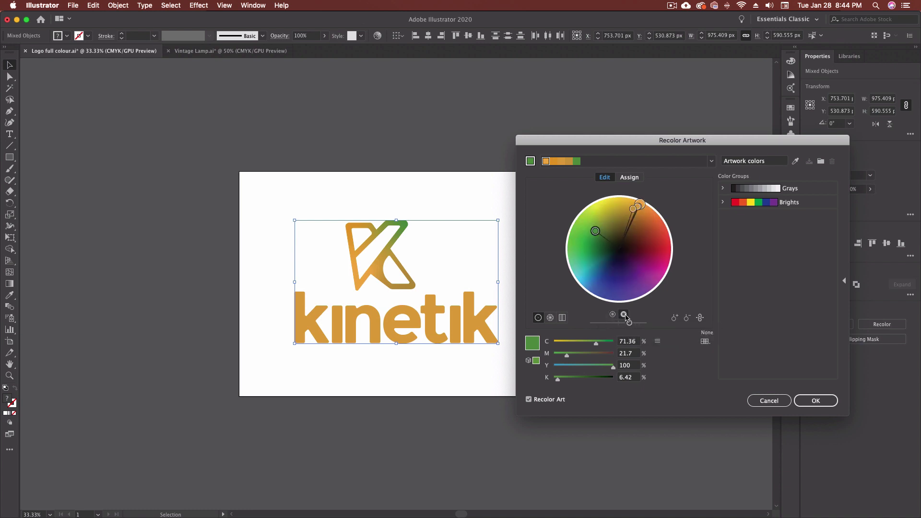
mouse_move(630, 325)
mouse_down()
mouse_move(600, 325)
mouse_move(641, 324)
mouse_up()
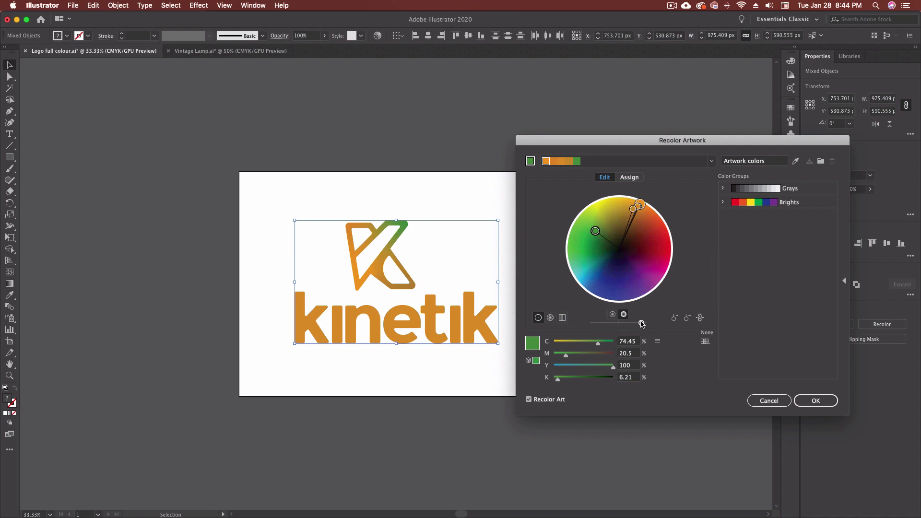
click(613, 314)
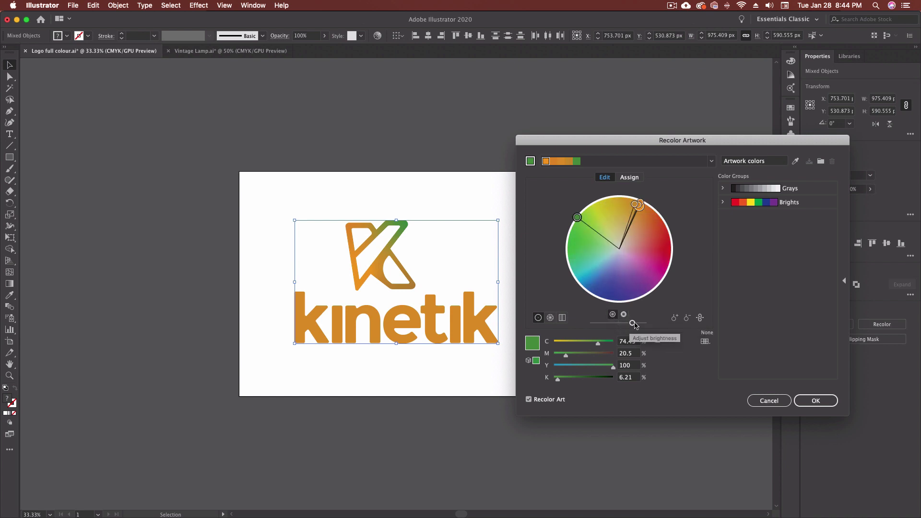
mouse_move(634, 325)
mouse_down()
mouse_move(600, 325)
mouse_move(642, 326)
mouse_up()
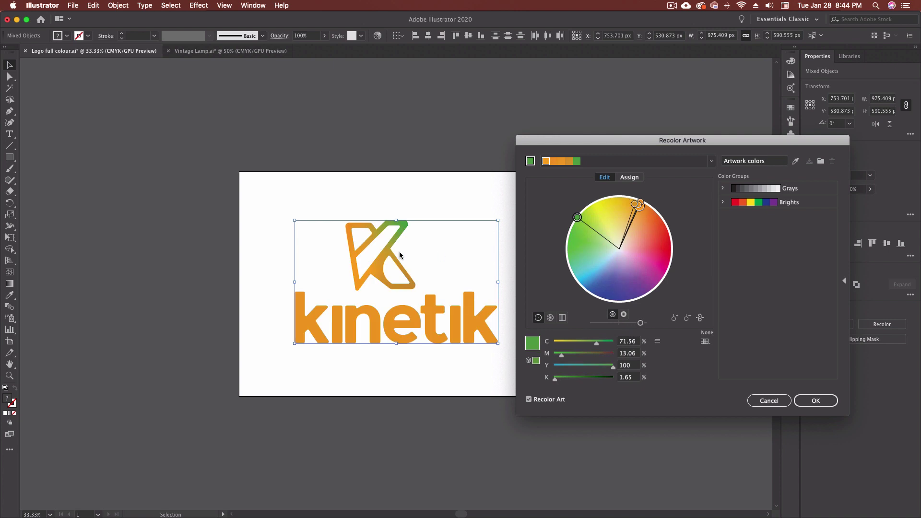
click(795, 161)
Shift the logo's purple colour toward blue: less magenta, slightly more cyan, yellow and black
click(630, 177)
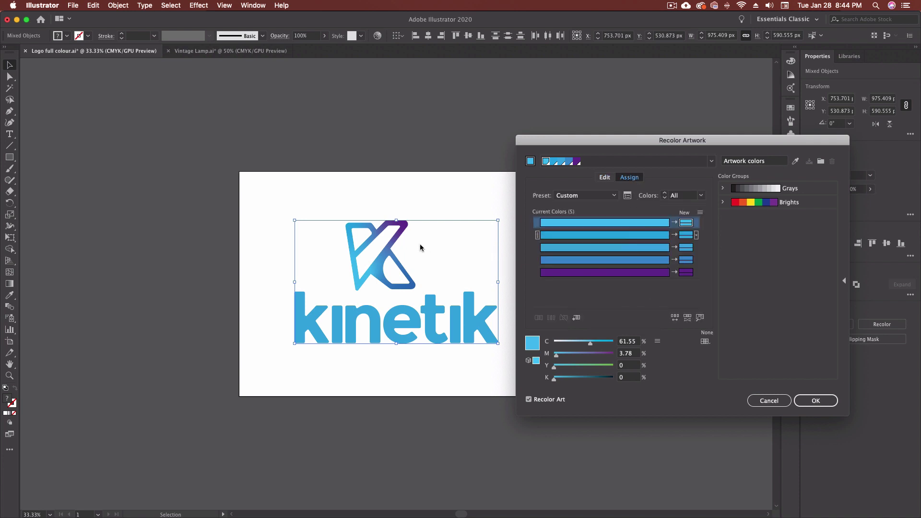
click(691, 275)
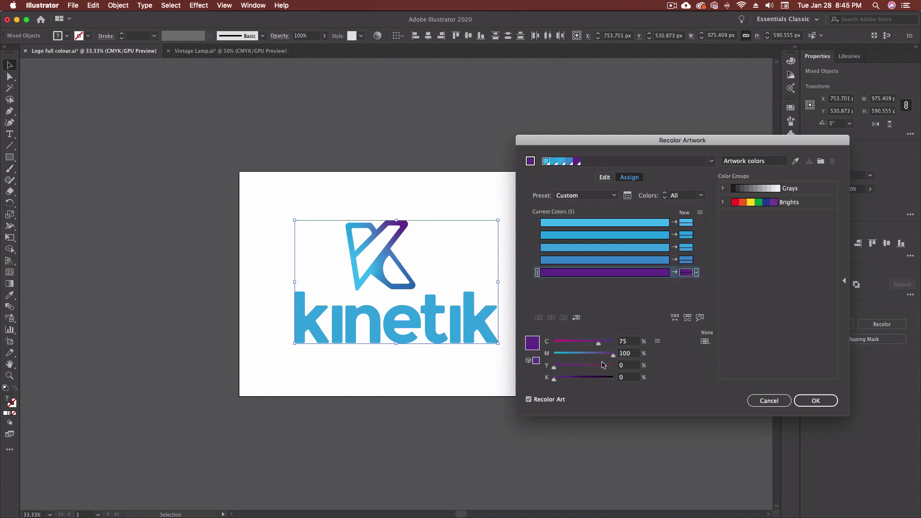
drag(613, 355, 570, 355)
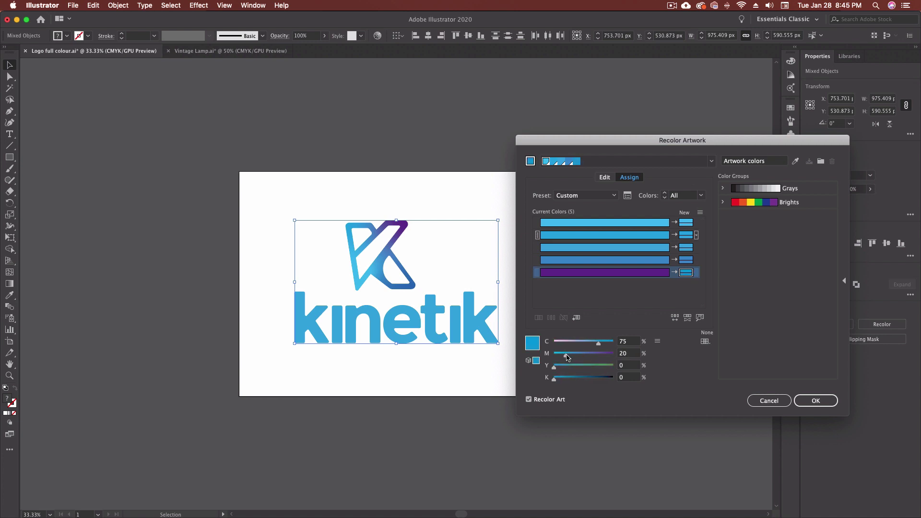
drag(601, 345, 605, 345)
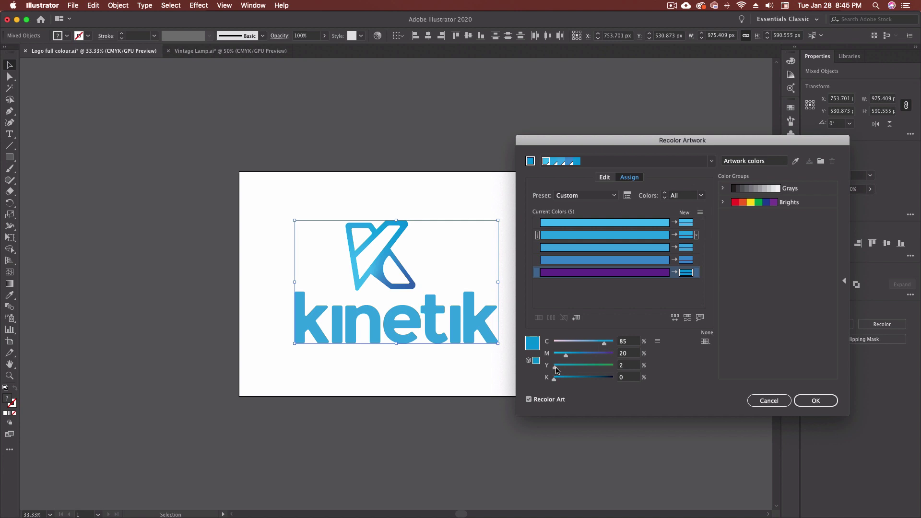
drag(557, 370, 563, 371)
drag(556, 381, 565, 380)
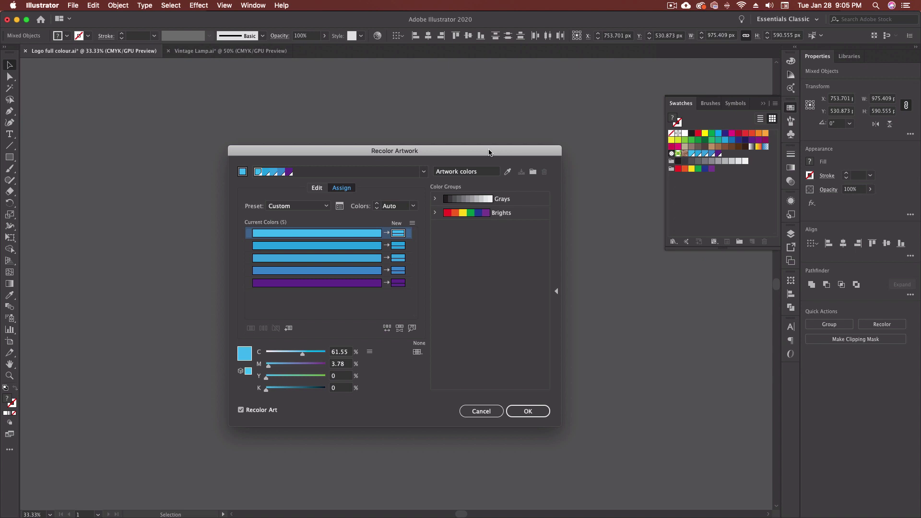
Apply the logo recolour, then select all of the Vintage Lamp artwork and open Recolor Artwork
click(481, 411)
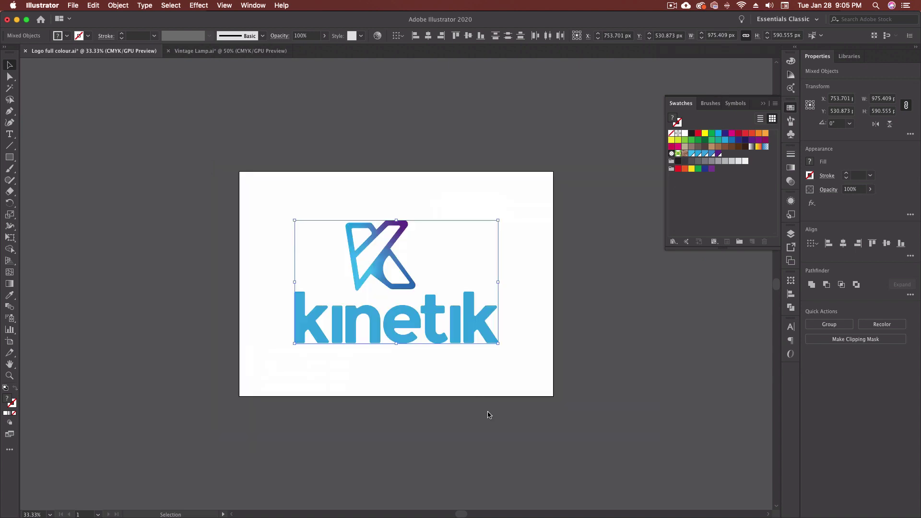
click(225, 51)
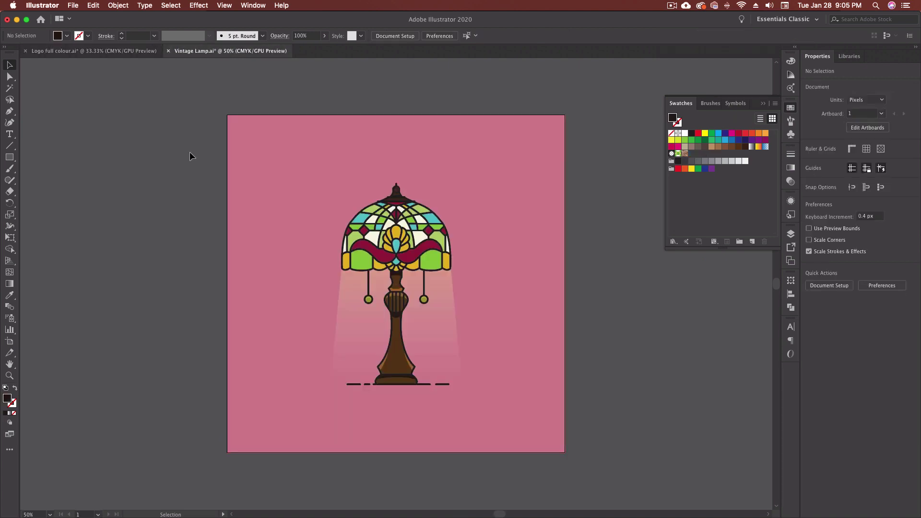
key(super+a)
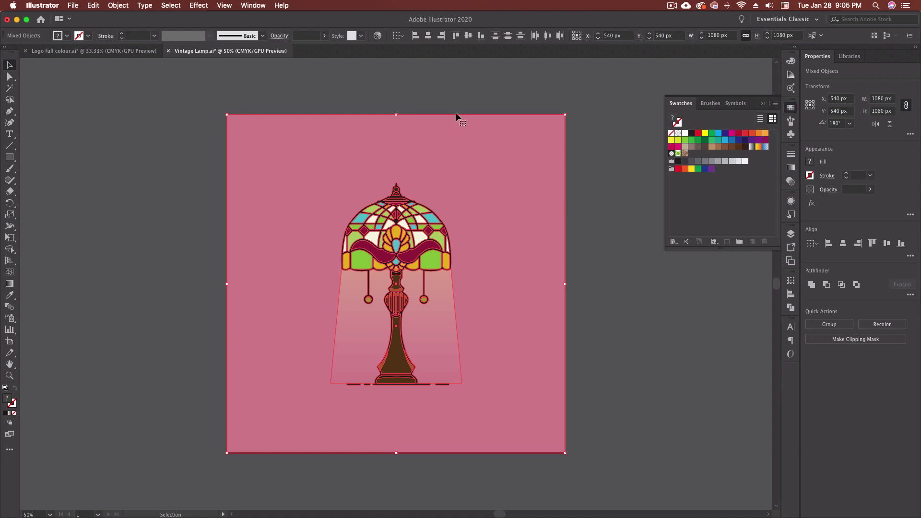
click(378, 37)
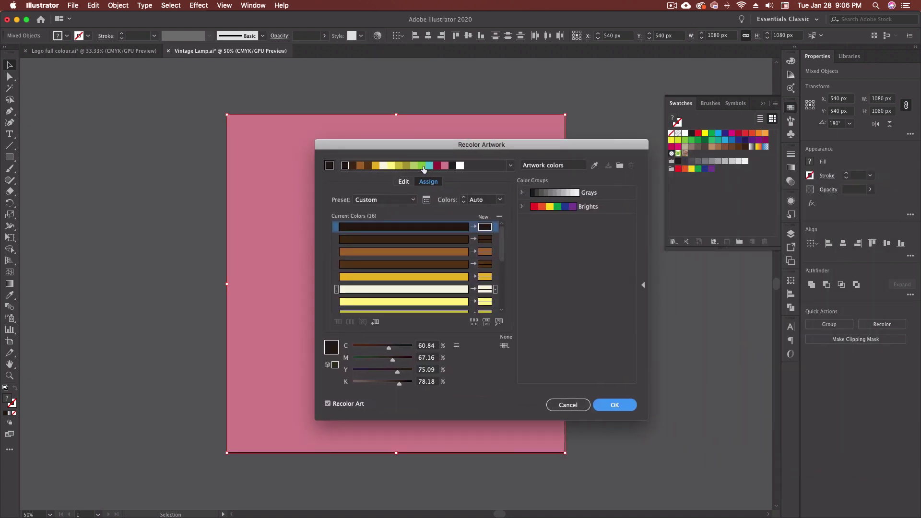
Save the lamp's colours as a new Artwork colors group in Swatches
drag(458, 151, 643, 164)
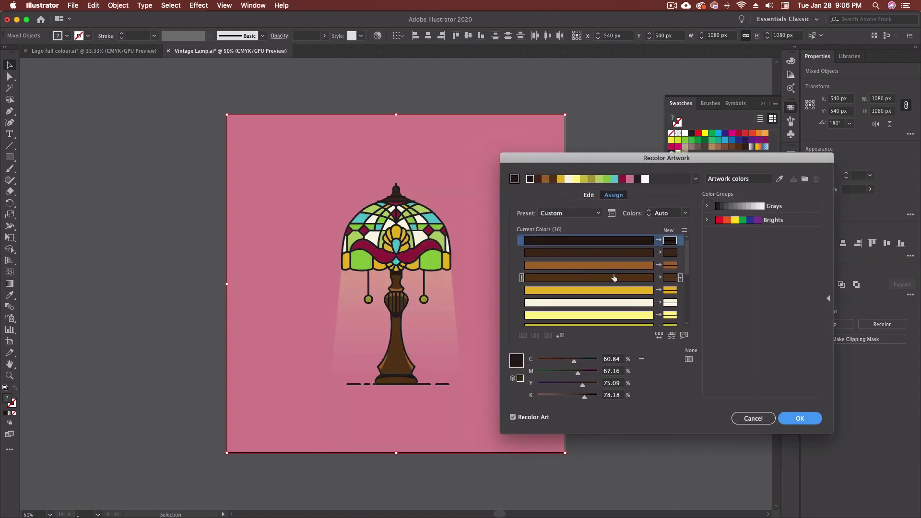
click(805, 179)
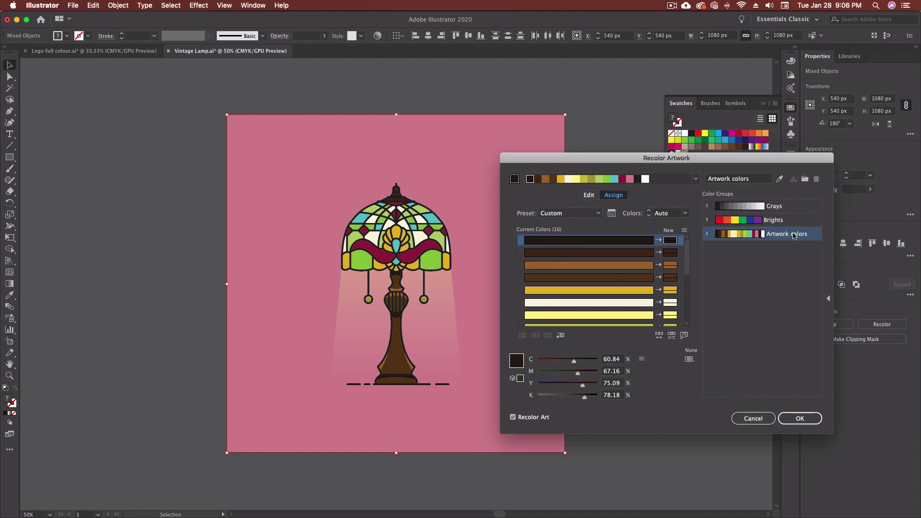
click(707, 234)
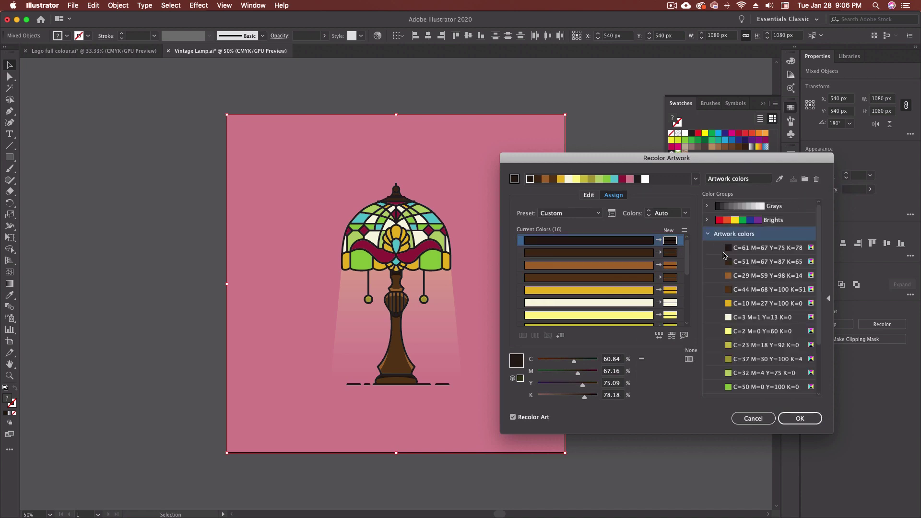
click(708, 235)
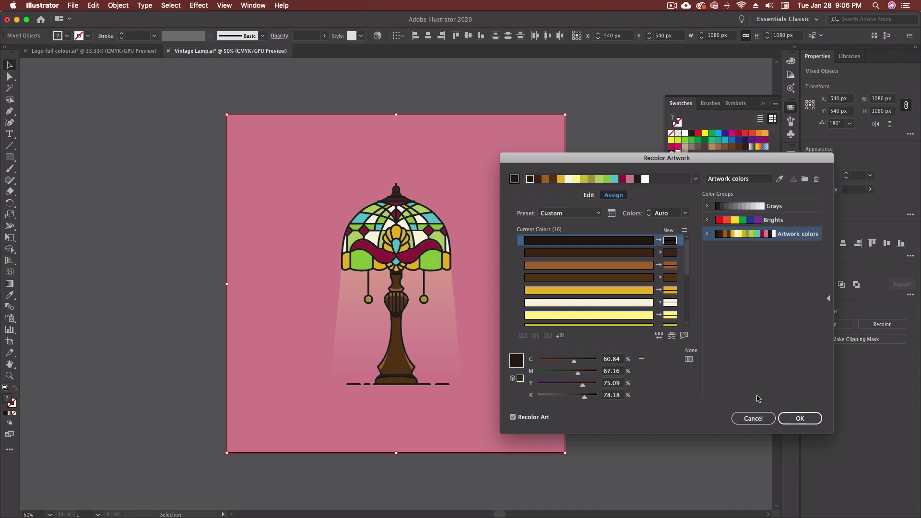
drag(709, 159, 702, 219)
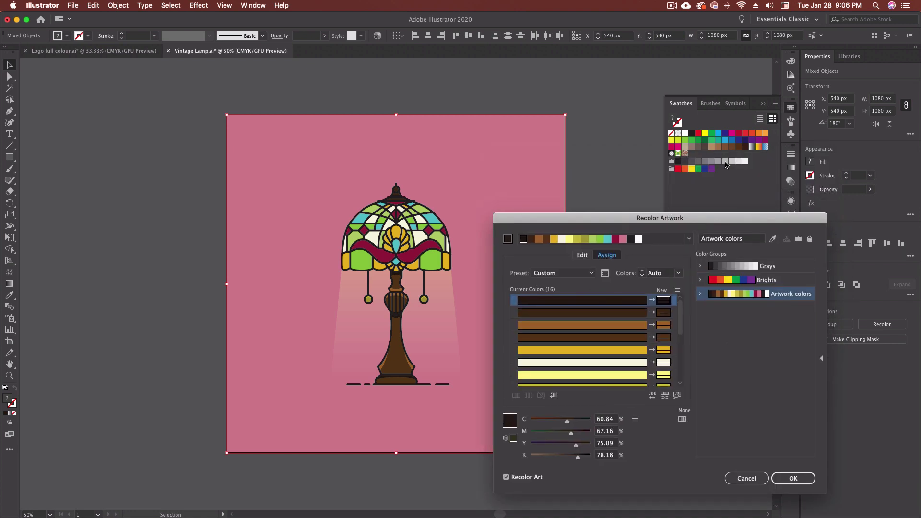
click(793, 478)
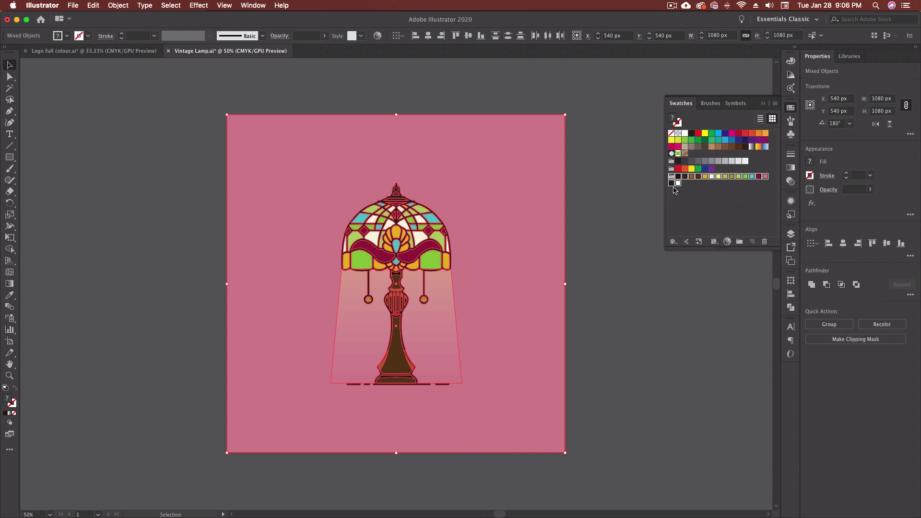
Test a cyan fill on a lamp-shade piece, then undo it
click(714, 204)
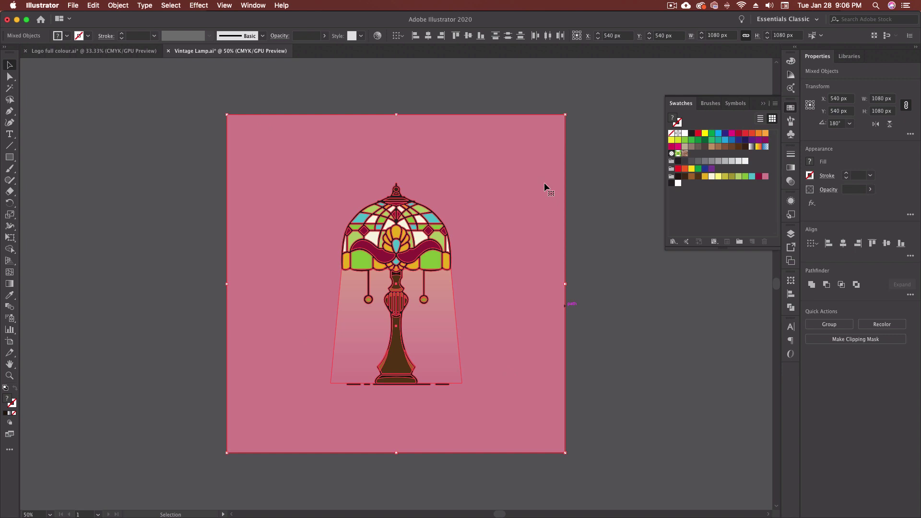
click(593, 178)
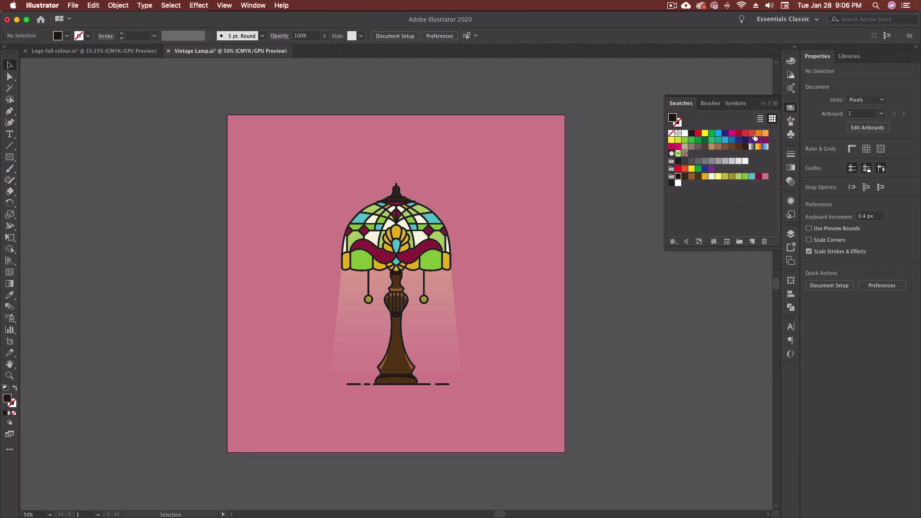
click(405, 225)
click(718, 133)
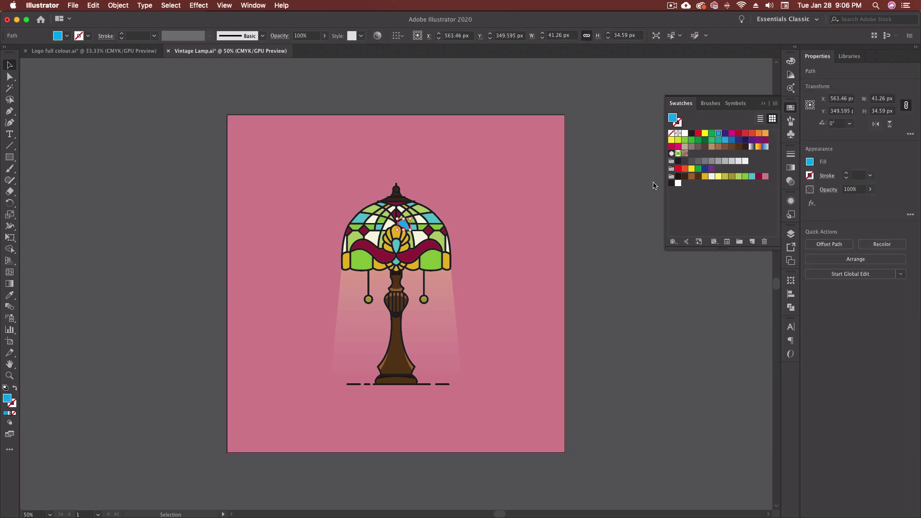
click(580, 223)
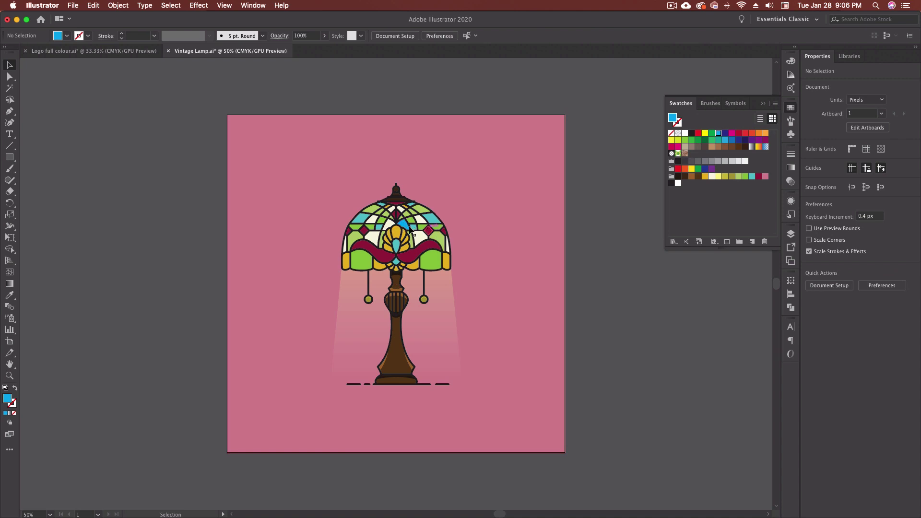
key(super+z)
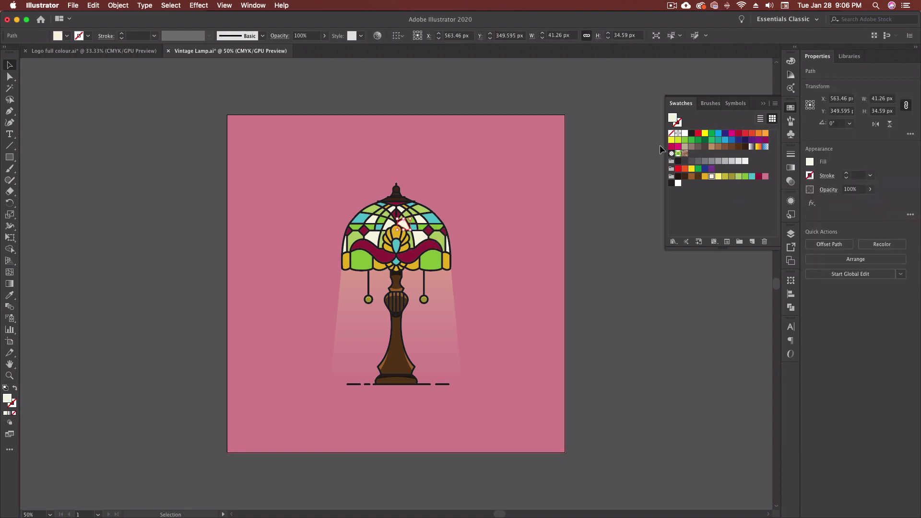
Select all unused swatches, delete them, then select all the lamp artwork
click(775, 104)
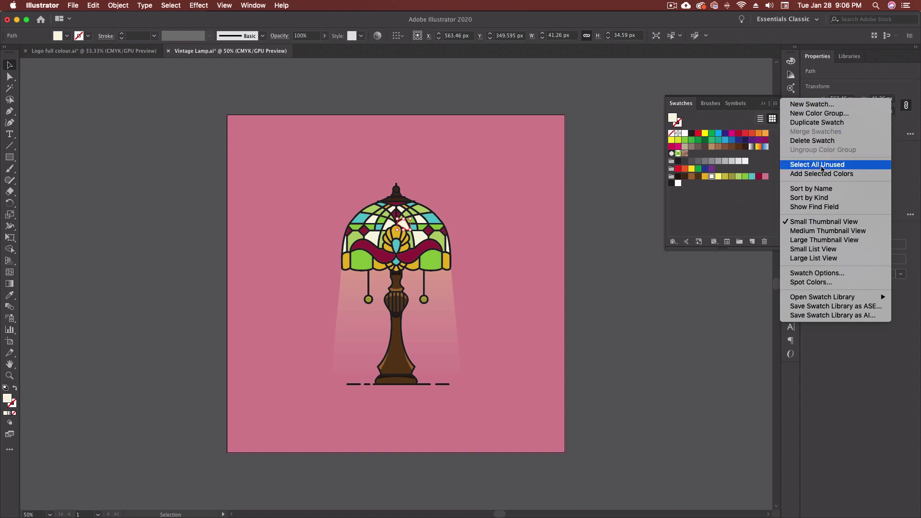
click(822, 166)
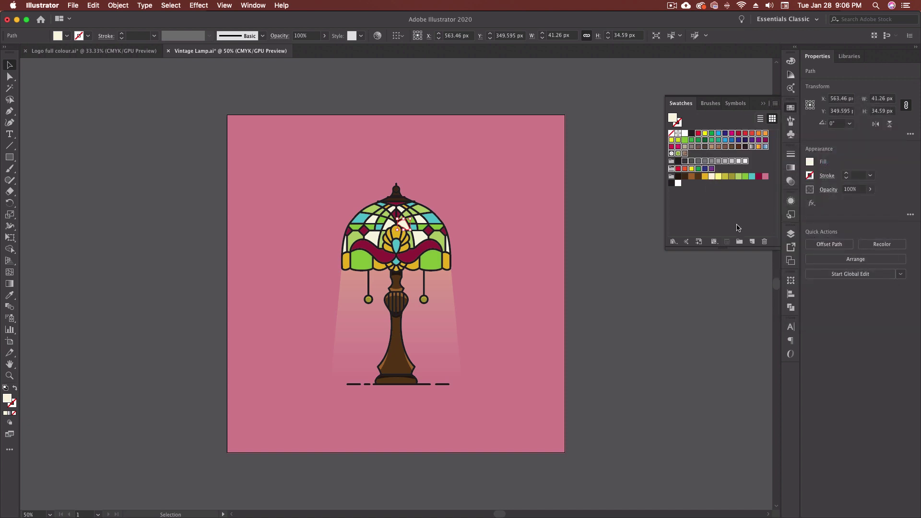
click(765, 240)
click(501, 283)
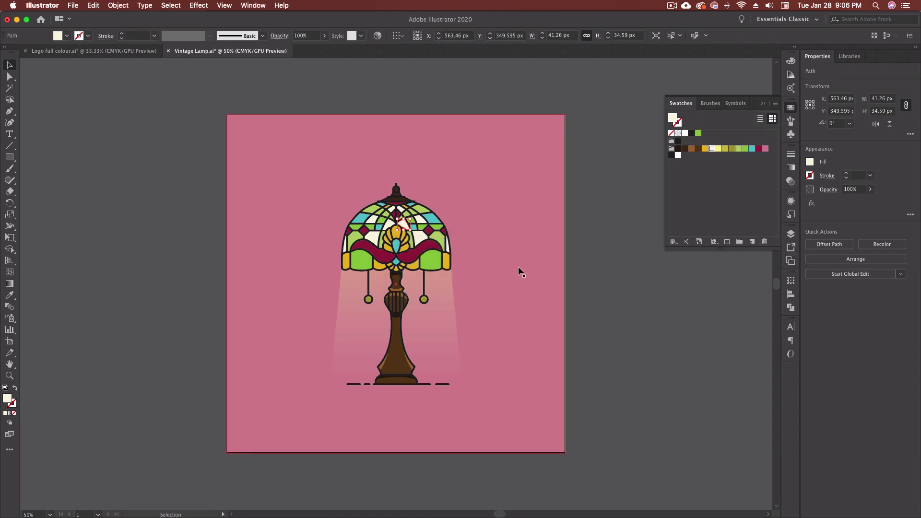
click(629, 194)
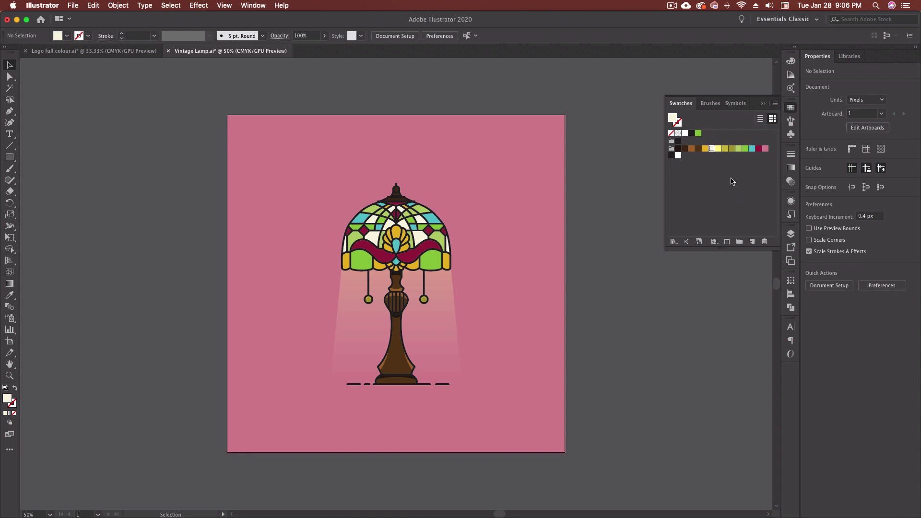
key(super+a)
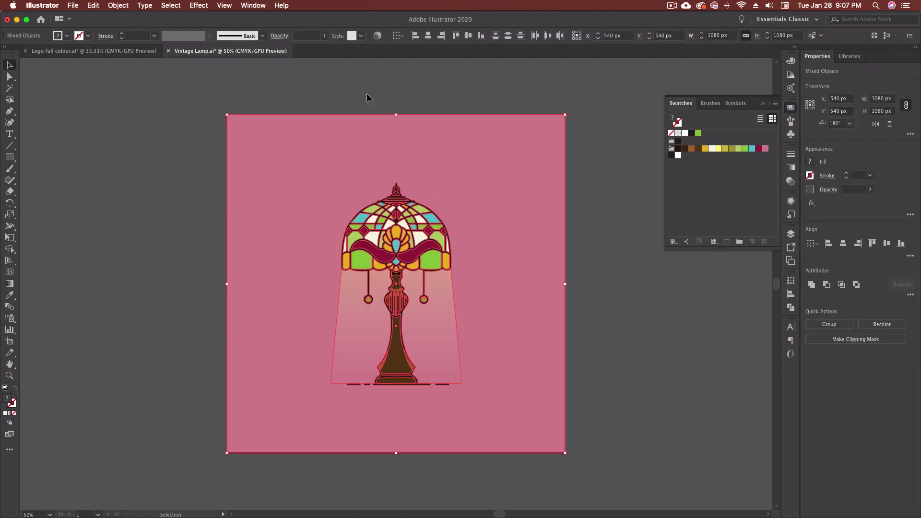
Open Recolor Artwork for the lamp and preview the Nature > Flowers and Scientific > Complementary libraries
click(377, 38)
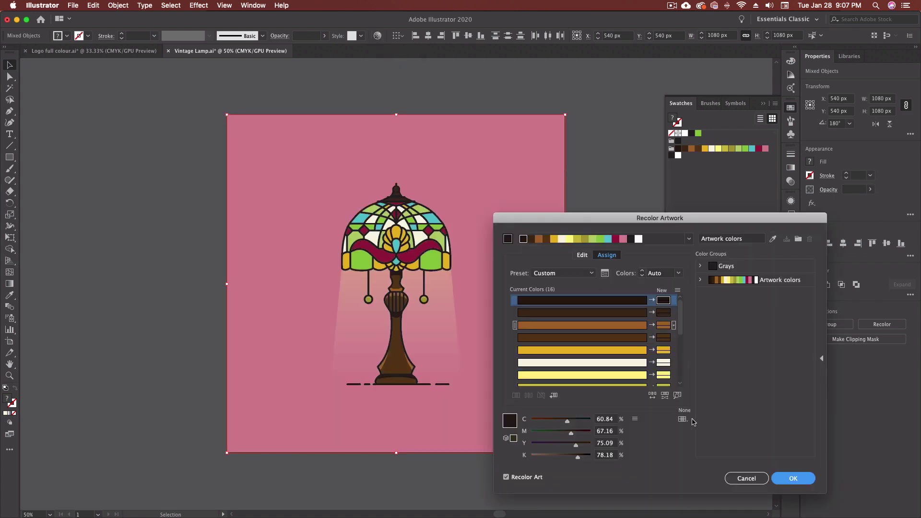
drag(664, 220, 637, 129)
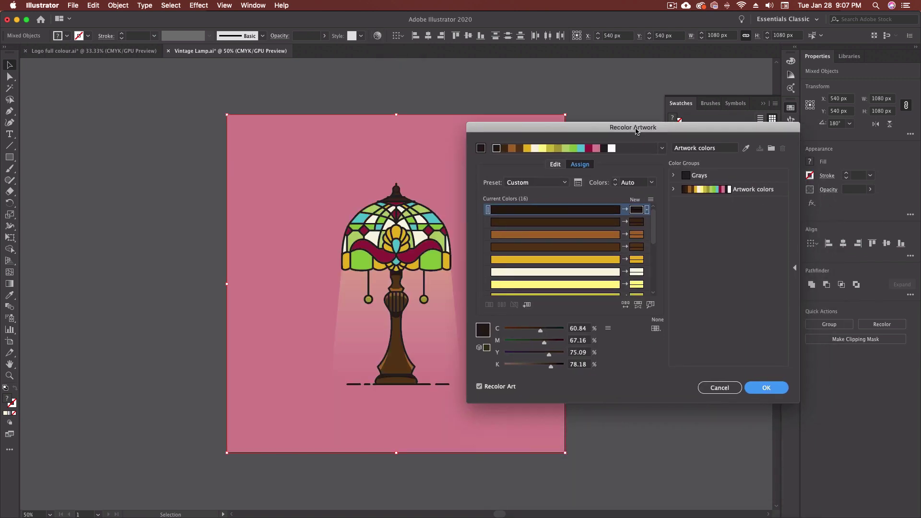
click(655, 329)
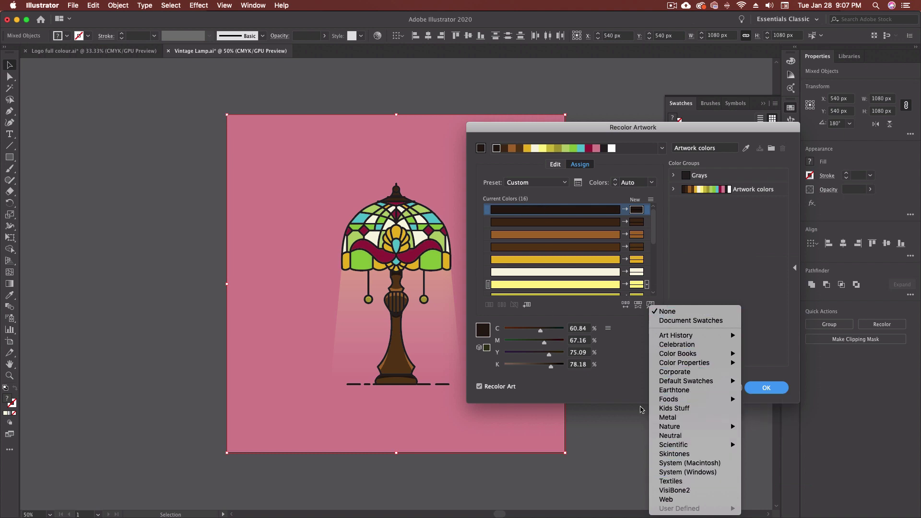
mouse_move(688, 429)
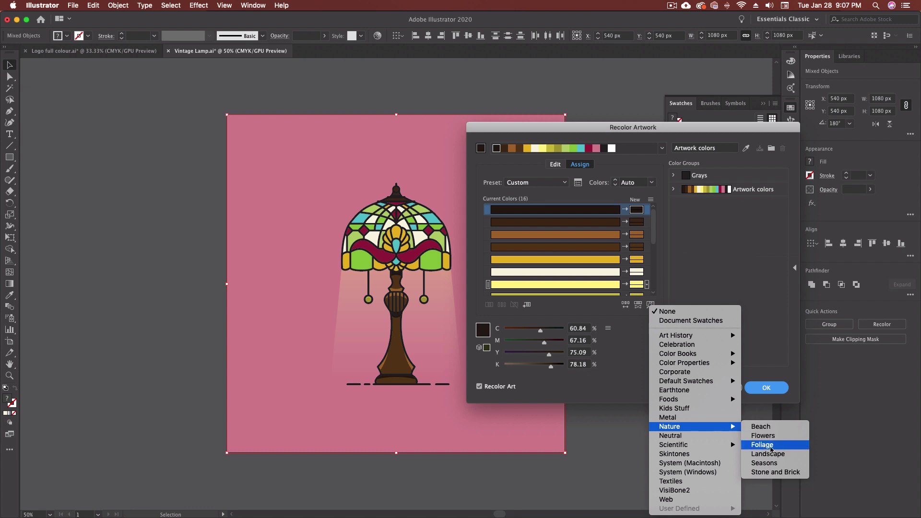
click(774, 437)
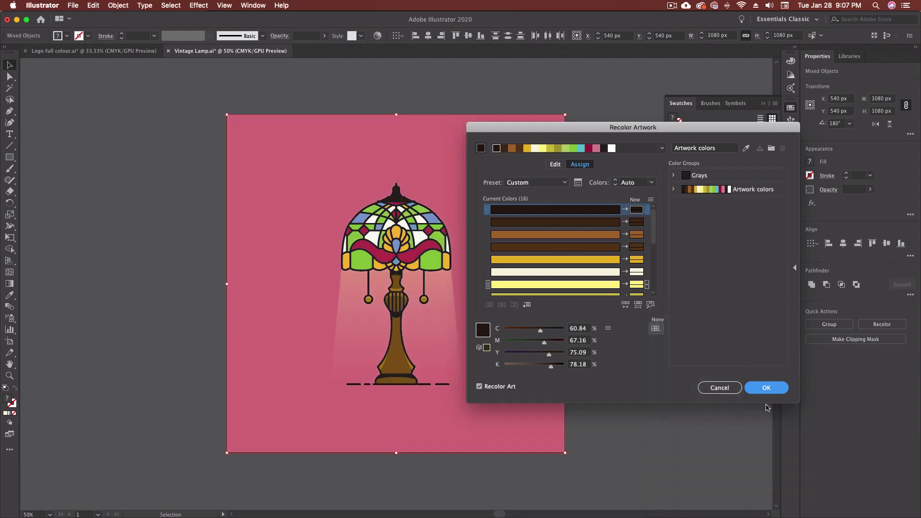
click(656, 328)
mouse_move(700, 447)
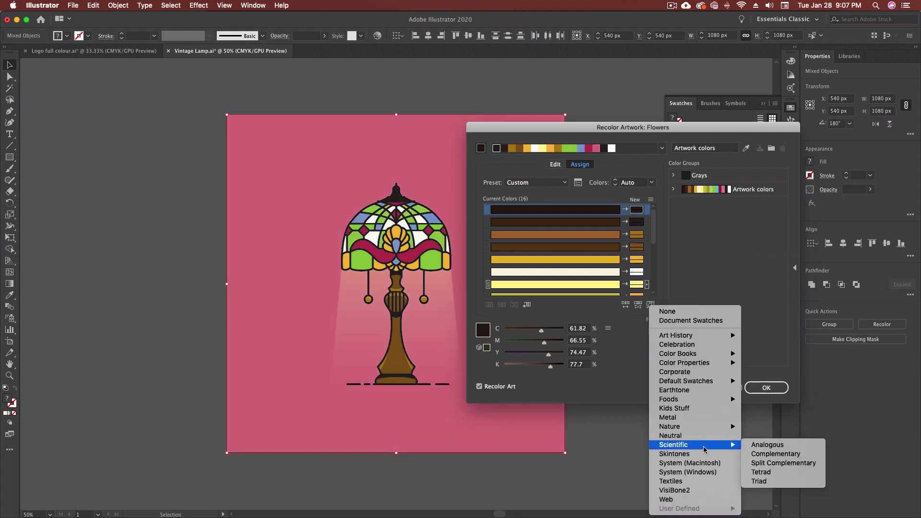
click(785, 455)
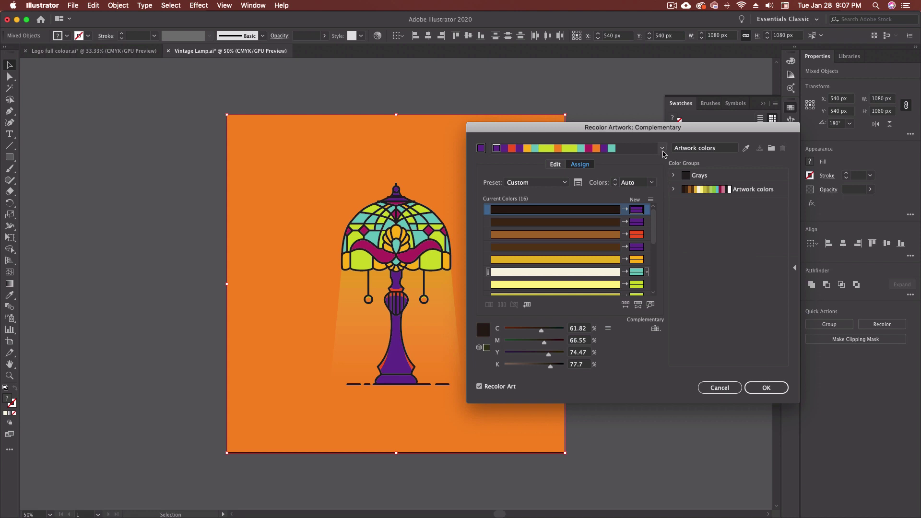
Preview the Color Properties > Desaturated library, then the System (Macintosh) library
click(651, 304)
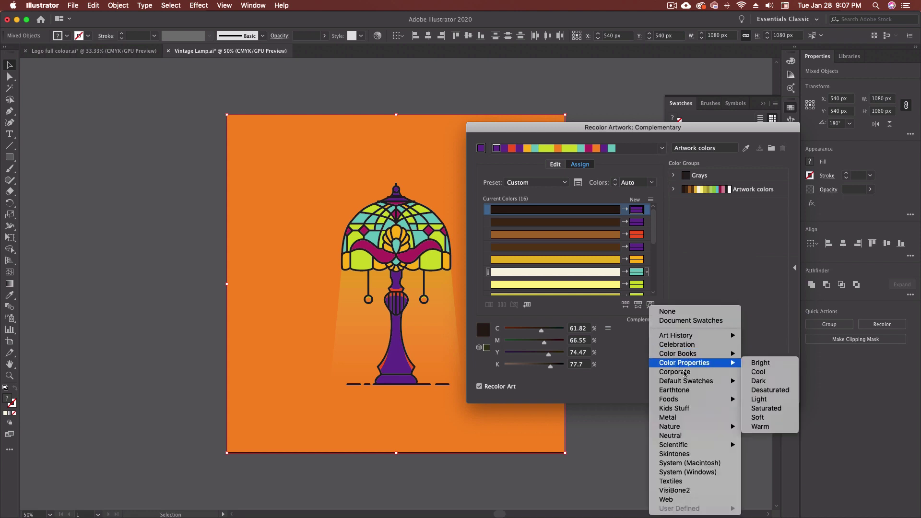
mouse_move(709, 381)
mouse_move(698, 365)
click(769, 390)
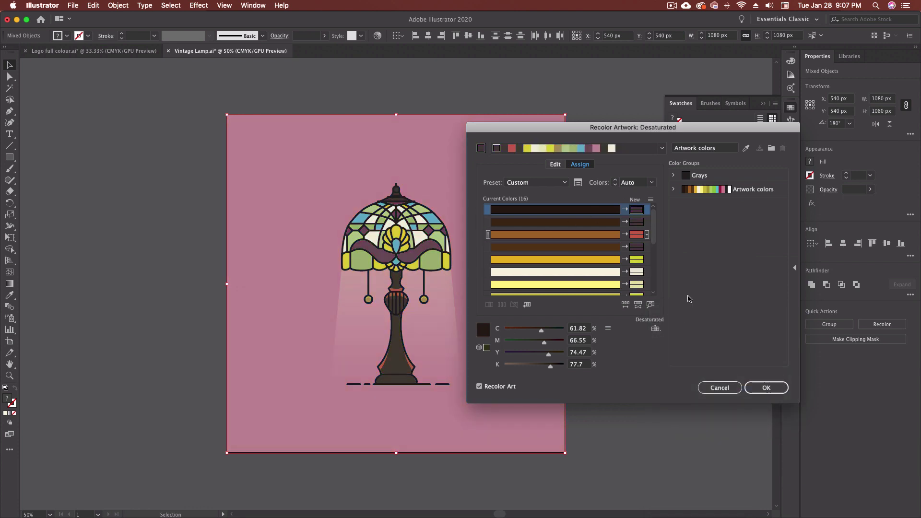
click(661, 330)
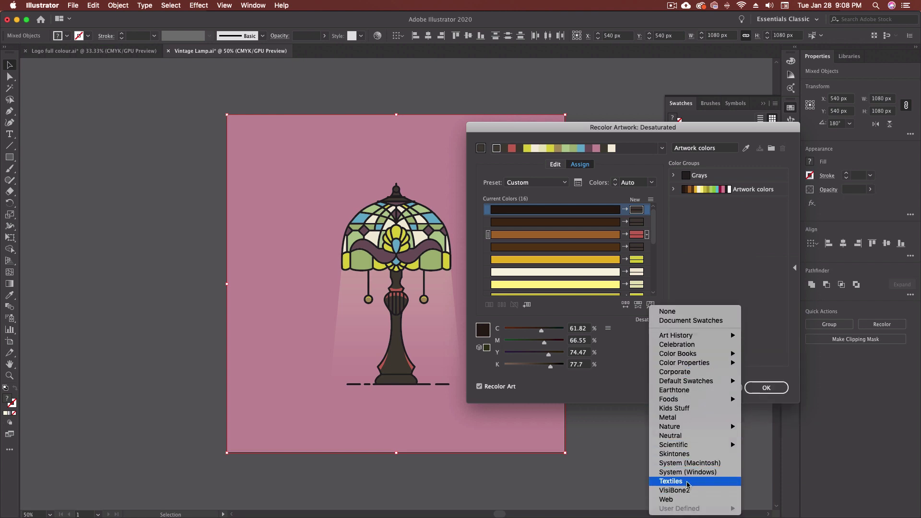
click(705, 464)
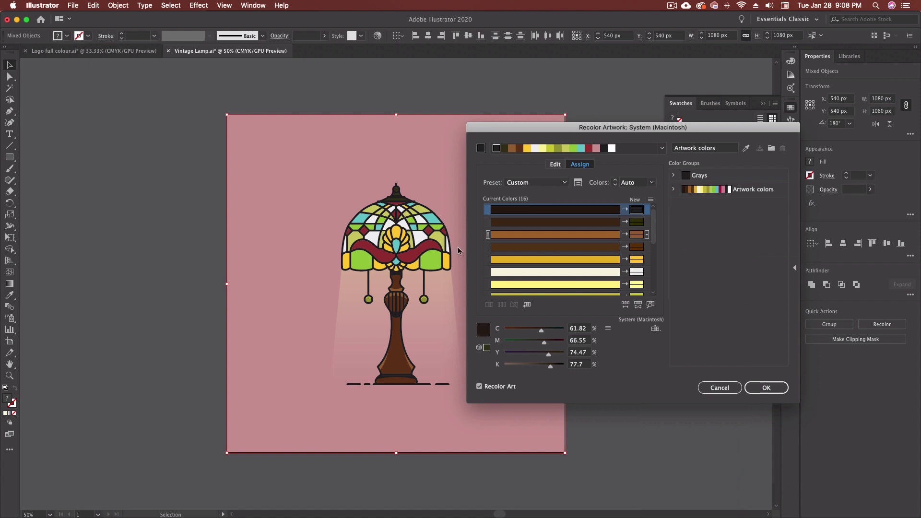